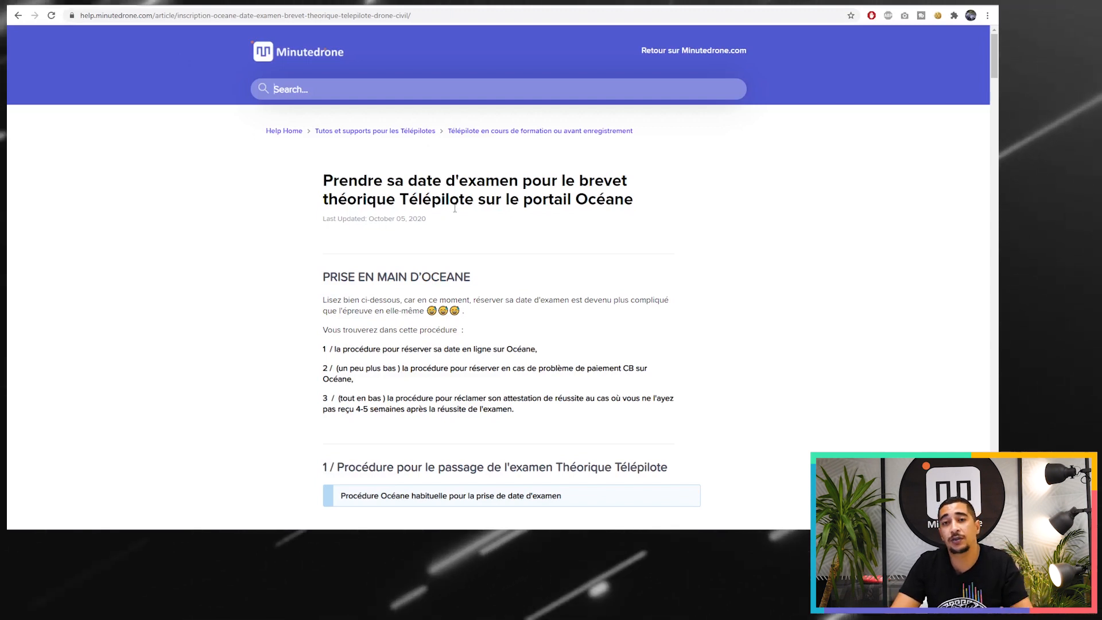
# Step: Read the article's overview of the Océane booking procedure and the list of theory exam cities
pyautogui.scroll(-3, 447, 201)
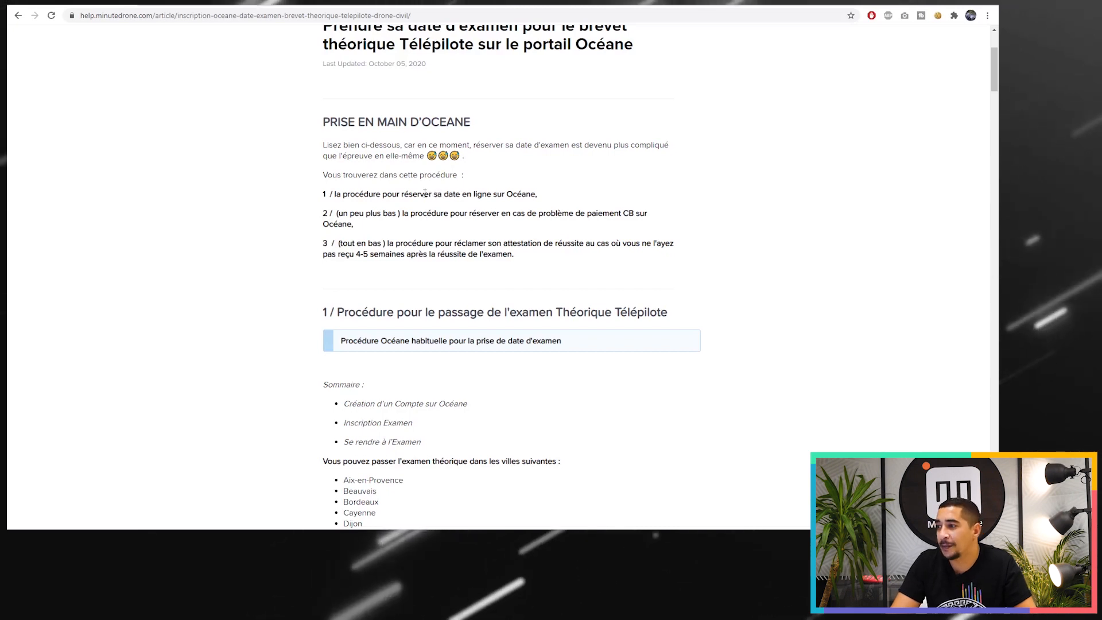
pyautogui.scroll(-5, 438, 136)
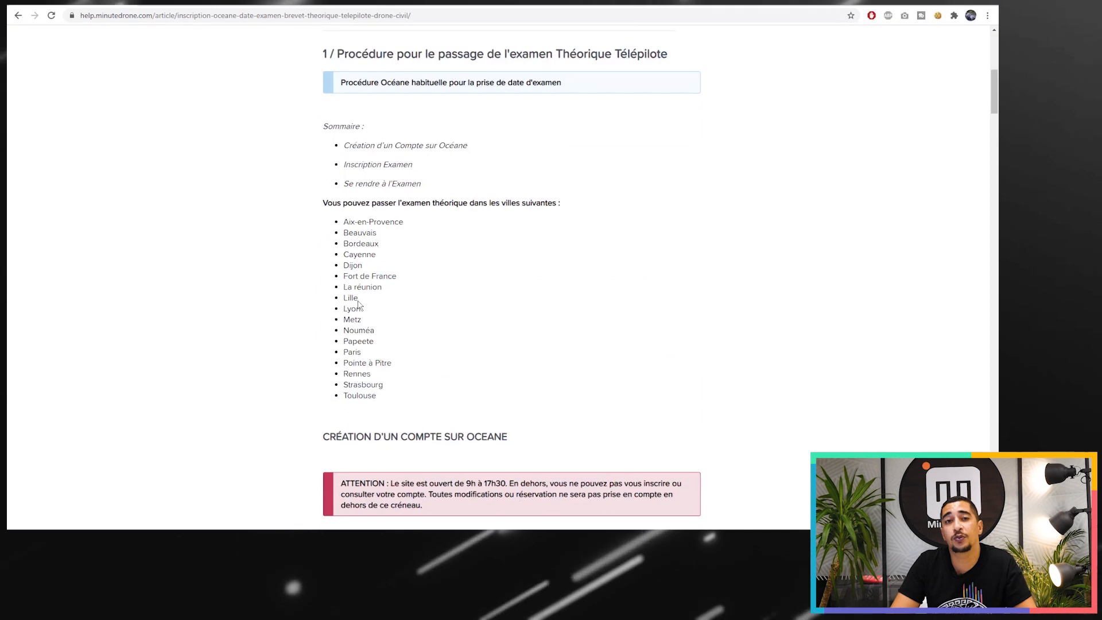
pyautogui.scroll(-5, 359, 303)
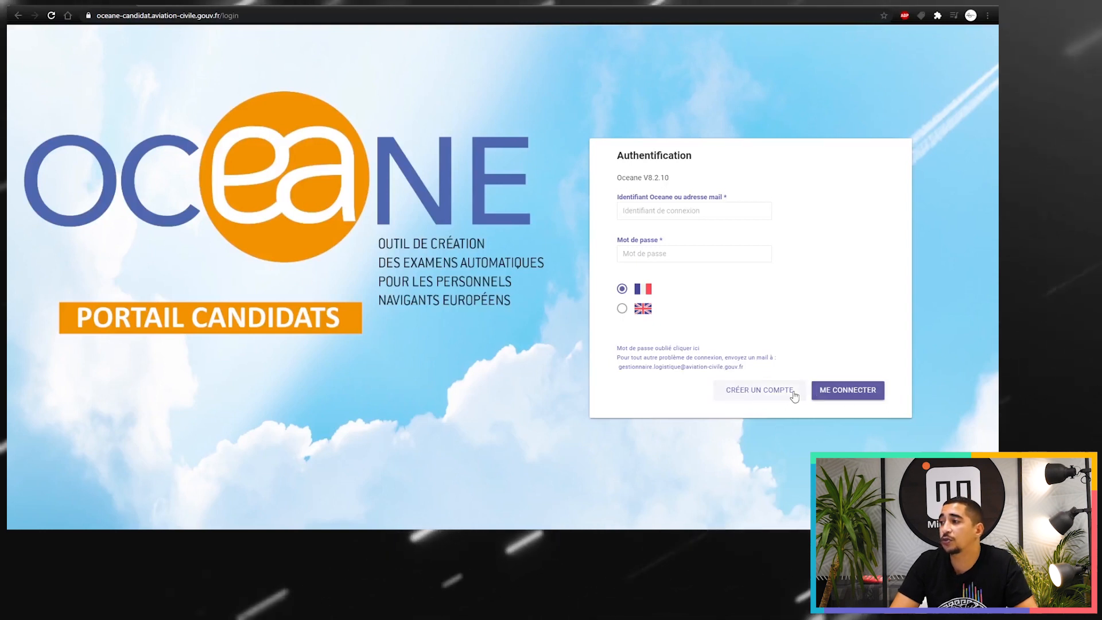
# Step: Start a new Oceane account in the category Théorique privés with the Télépilote (Télépilote de drone) exam, and validate the choice
pyautogui.click(763, 396)
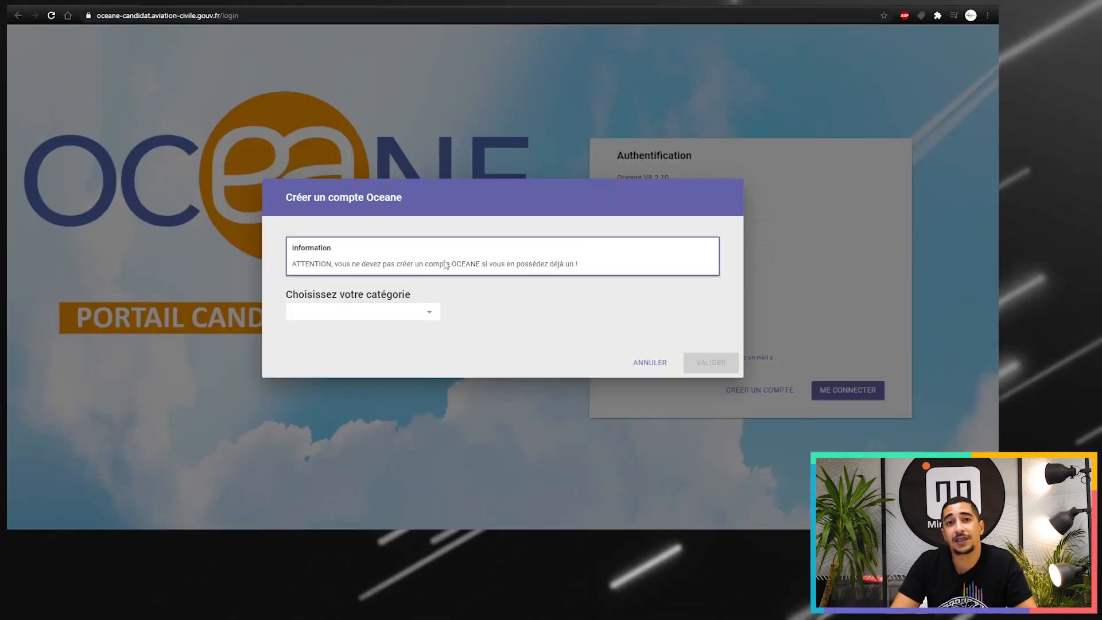
pyautogui.click(426, 315)
pyautogui.click(343, 383)
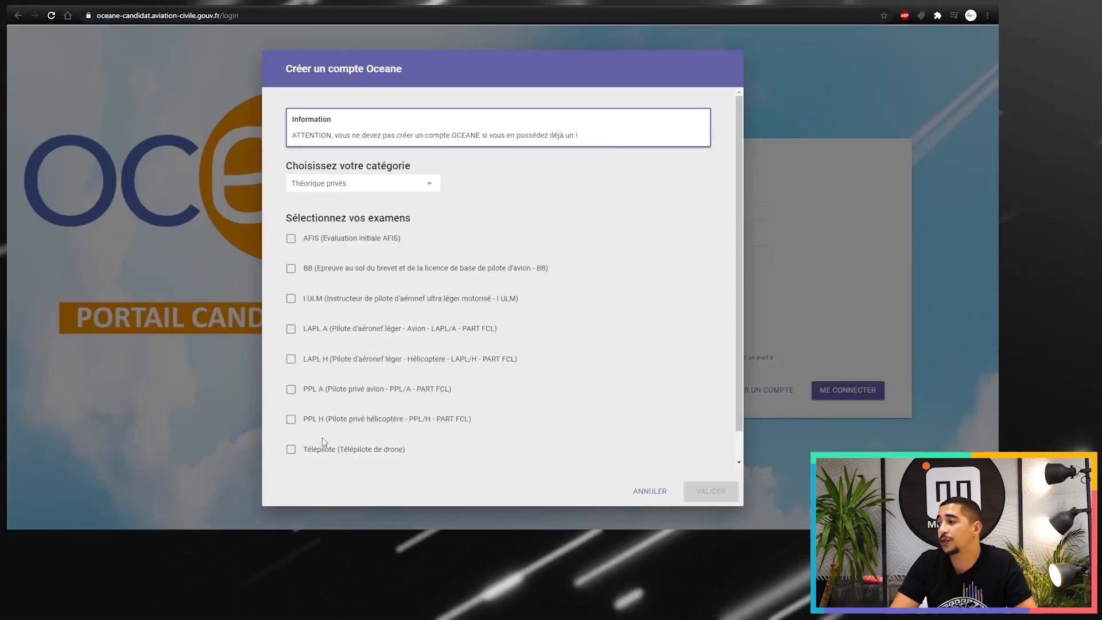
pyautogui.click(291, 449)
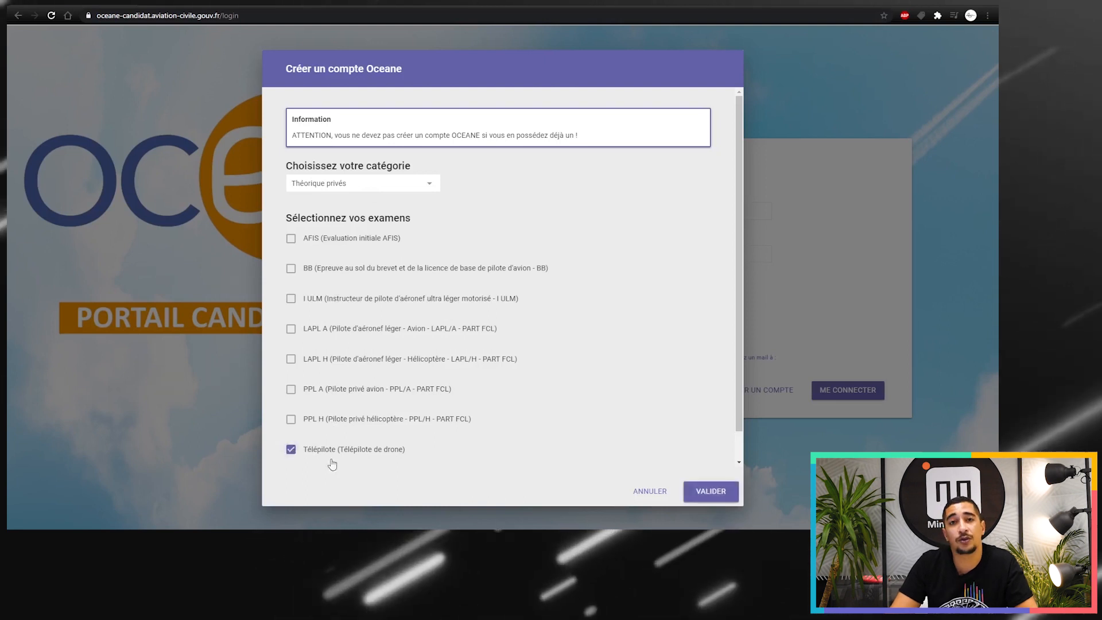
pyautogui.click(723, 493)
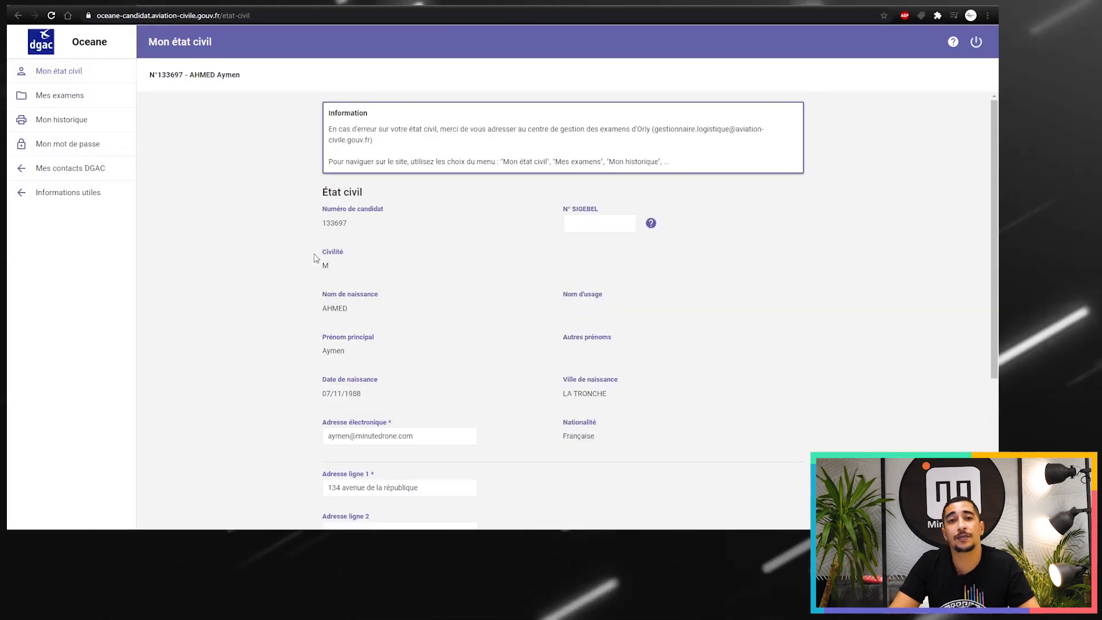
# Step: Create a new Ecran registration for the existing Télépilote exam, accept the conditions and validate the Telepilote test
pyautogui.click(63, 95)
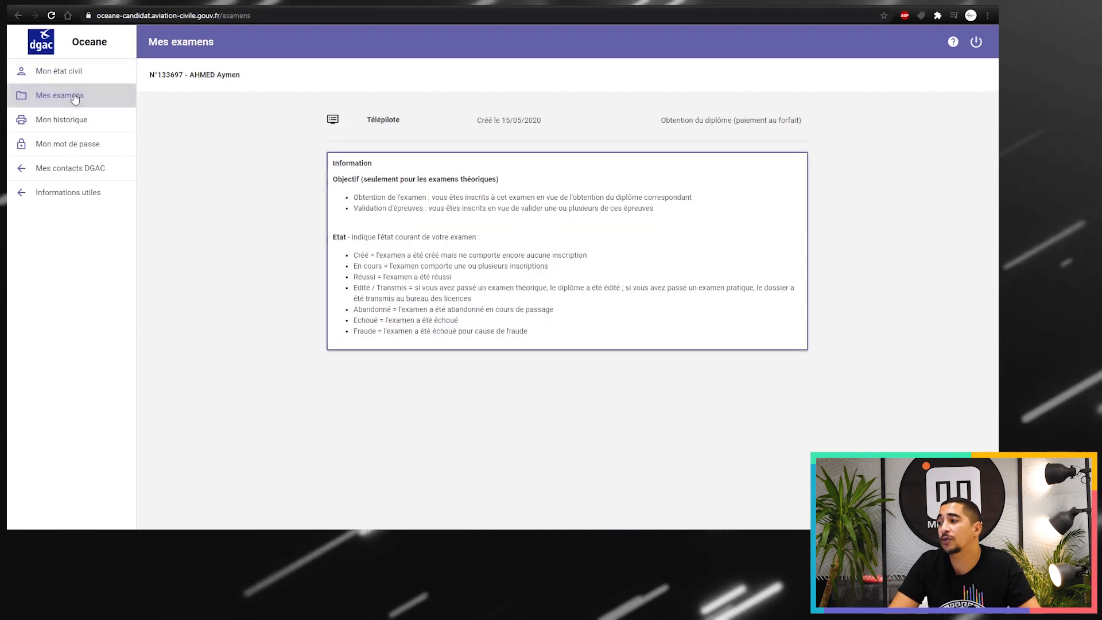
pyautogui.click(392, 135)
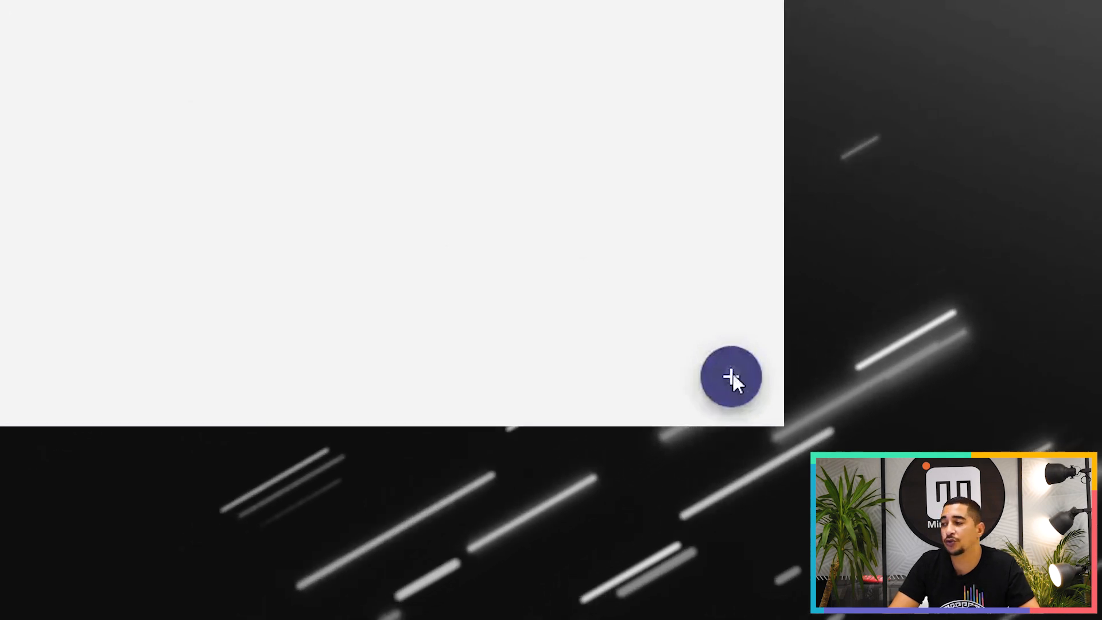
pyautogui.click(729, 375)
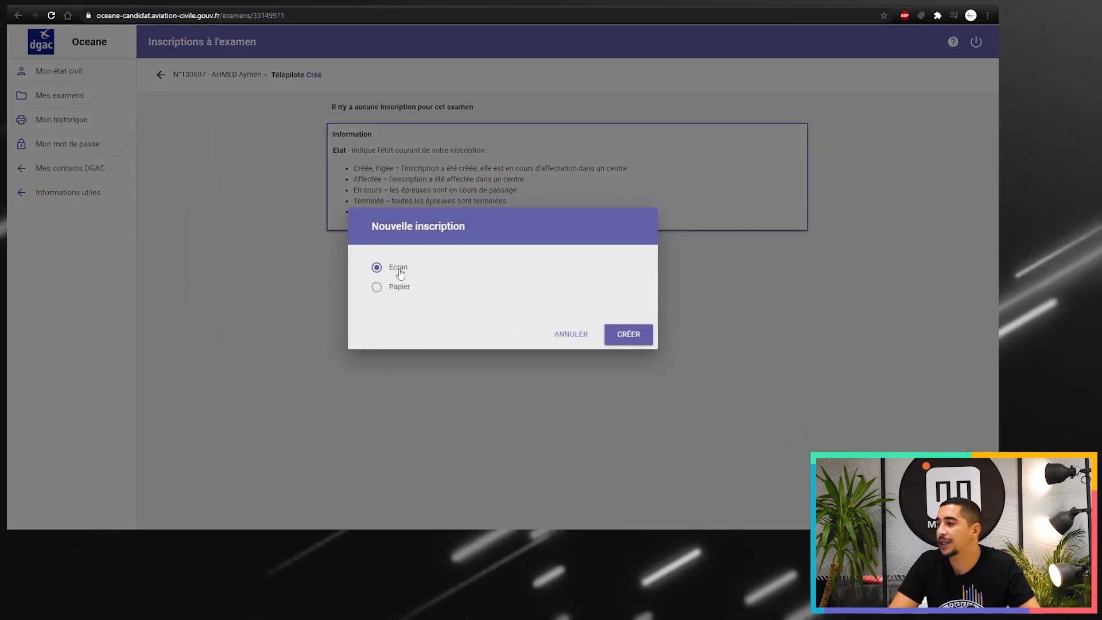
pyautogui.click(631, 337)
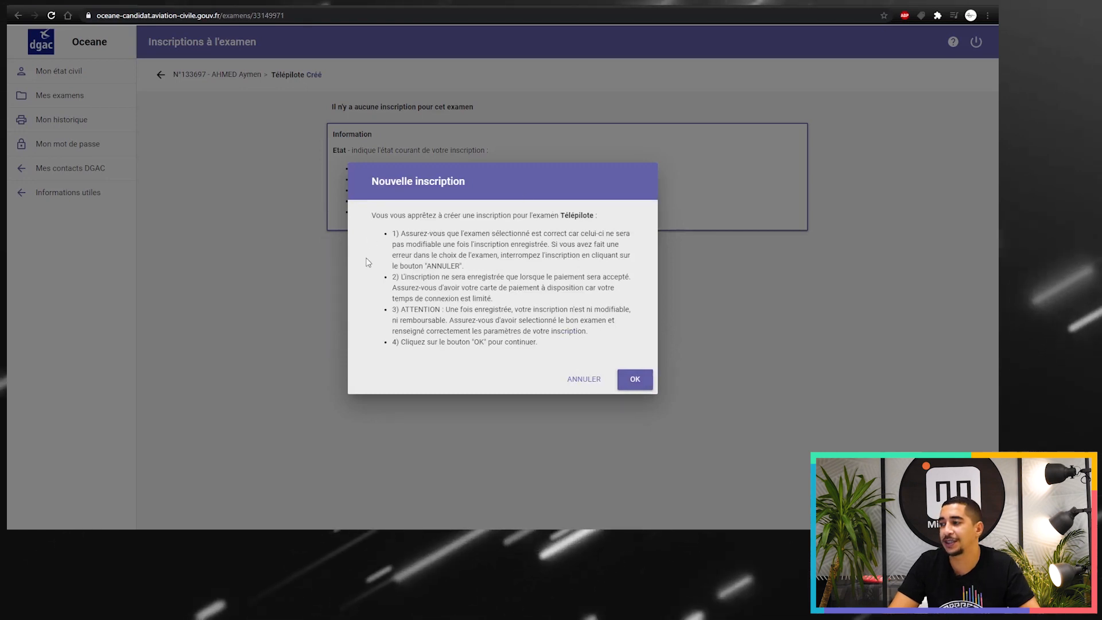
pyautogui.click(636, 381)
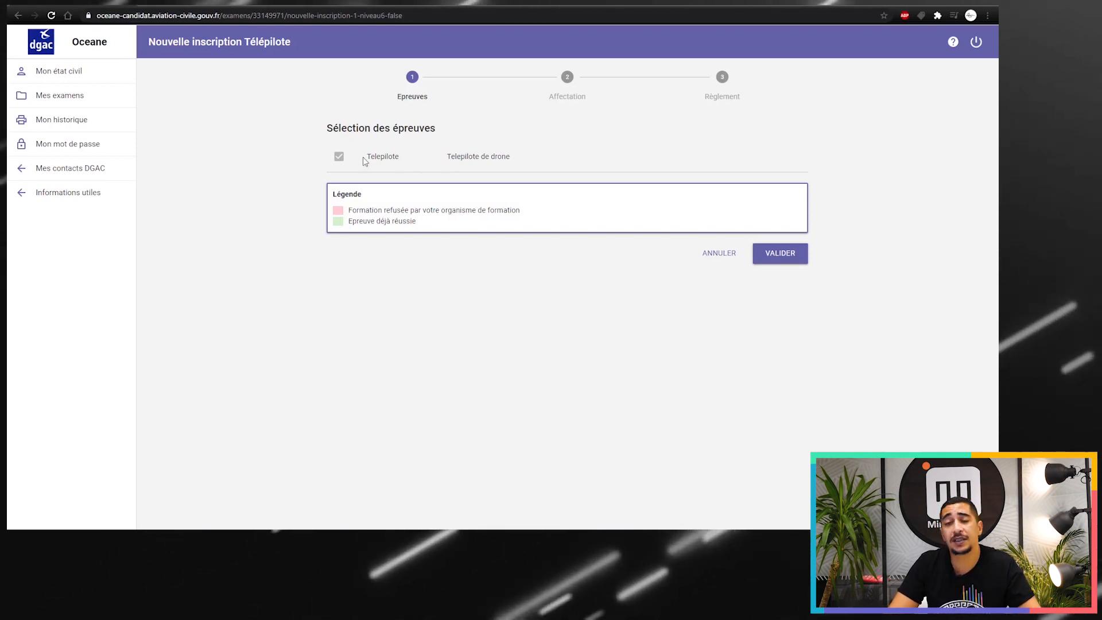
pyautogui.click(804, 260)
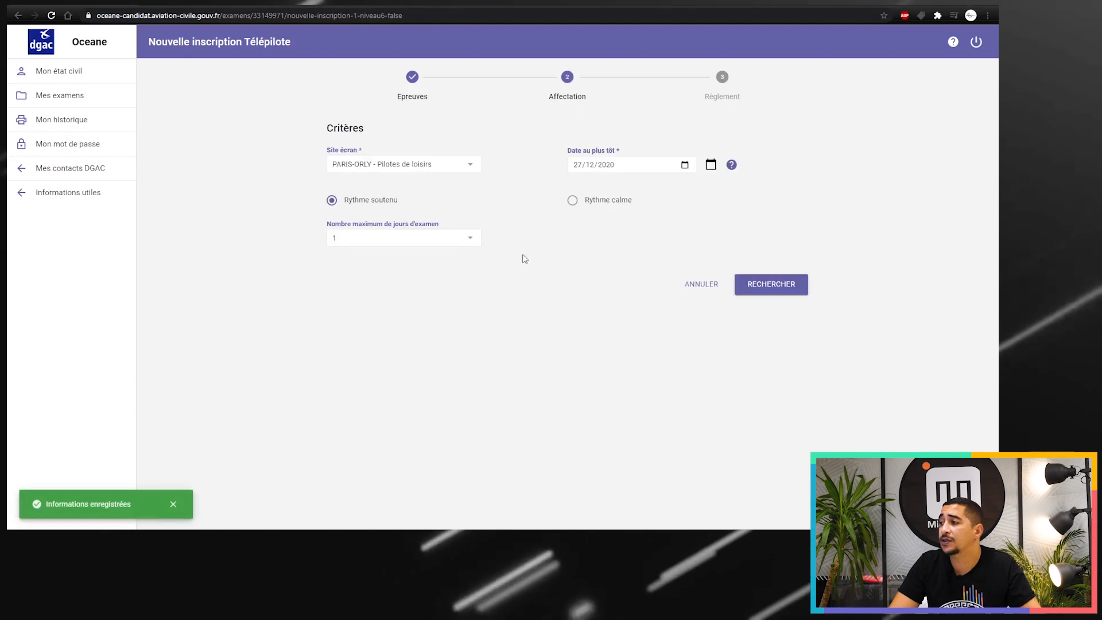
# Step: Set the exam site to Dijon - Pilotes de loisirs with earliest date 27/12/2020, and search for a session
pyautogui.click(471, 164)
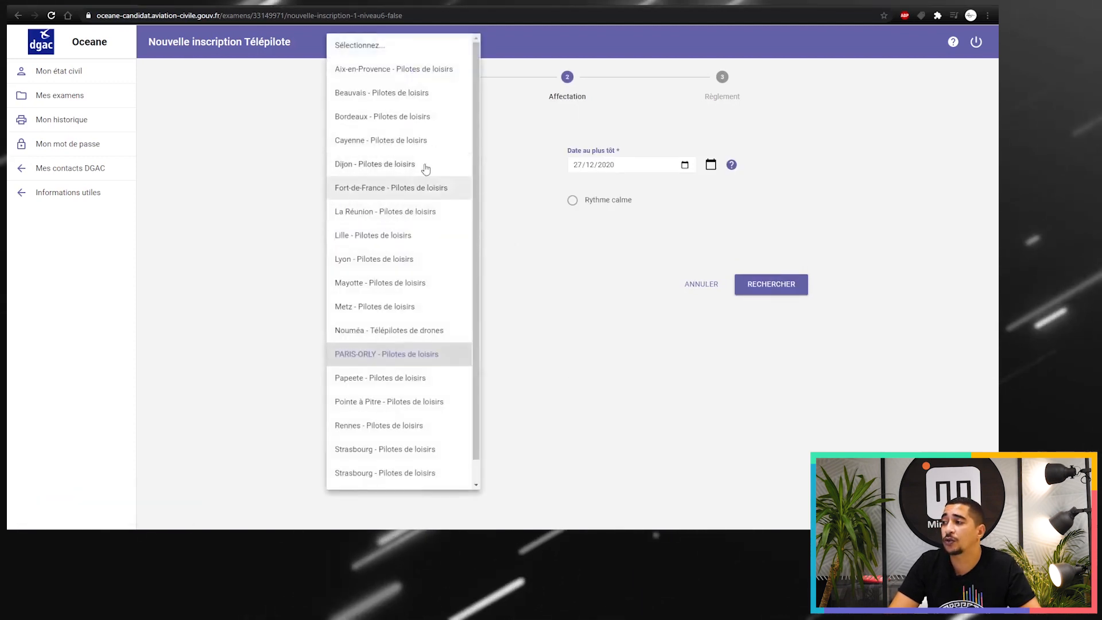
pyautogui.click(405, 164)
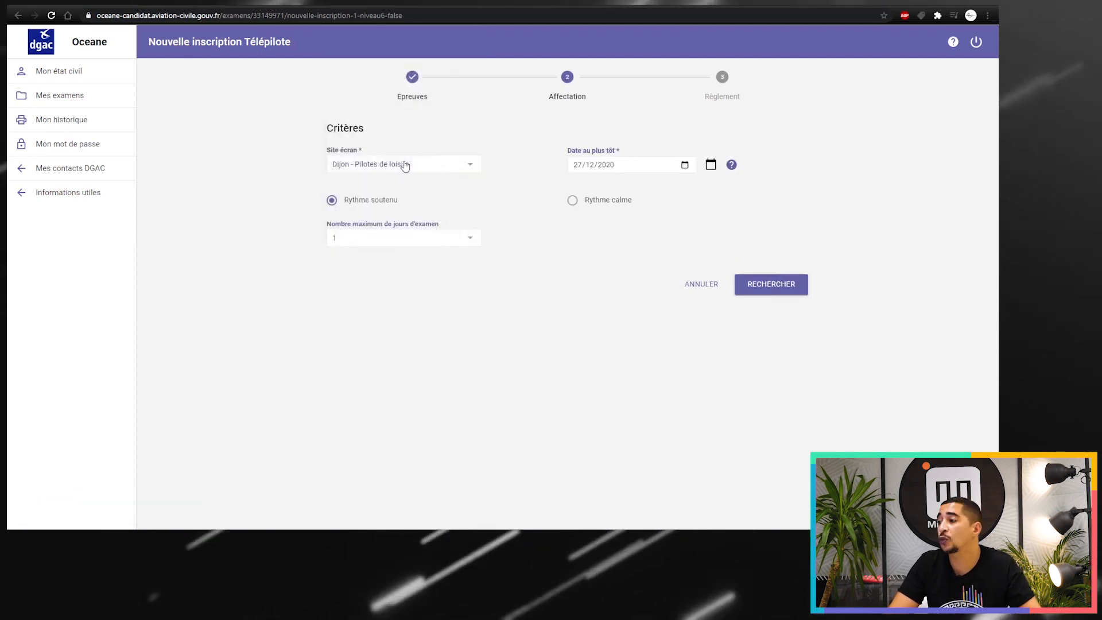
pyautogui.click(684, 165)
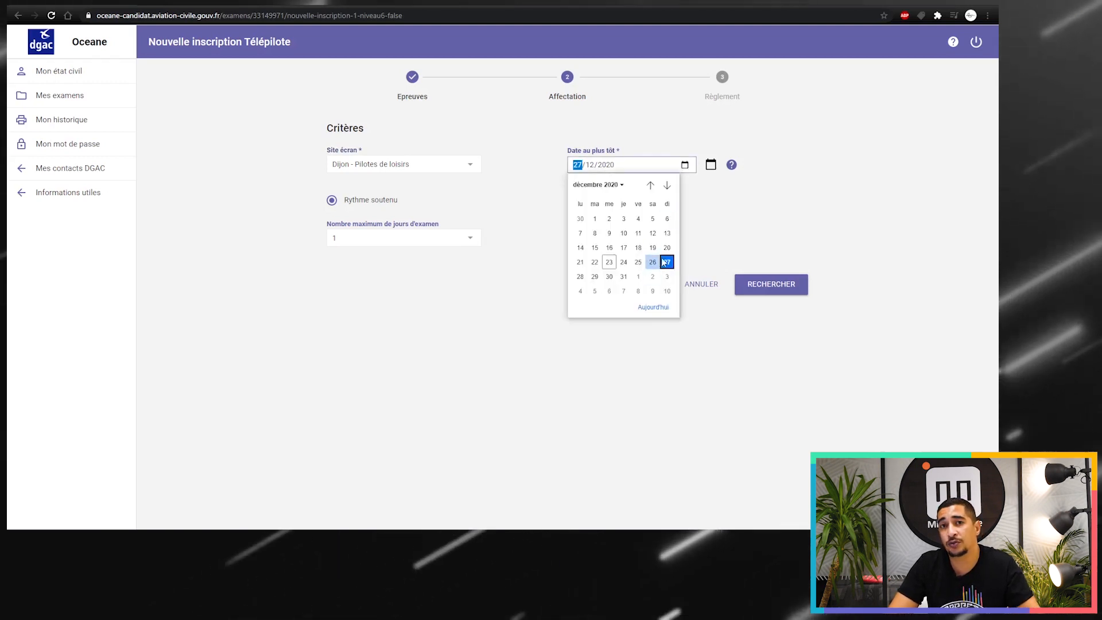
pyautogui.click(666, 262)
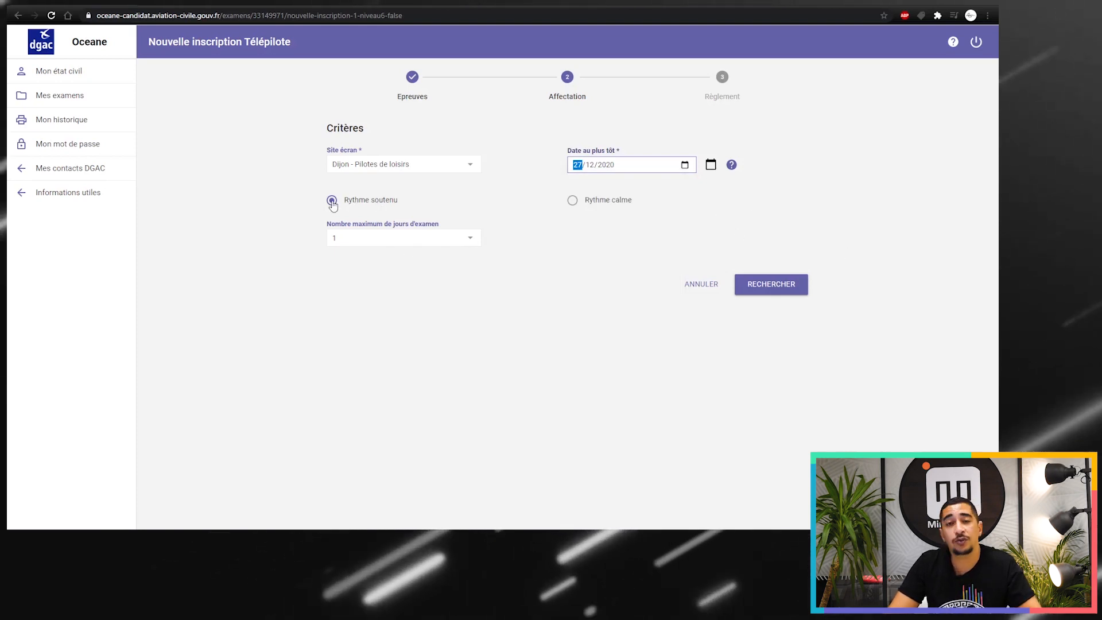
pyautogui.press('Return')
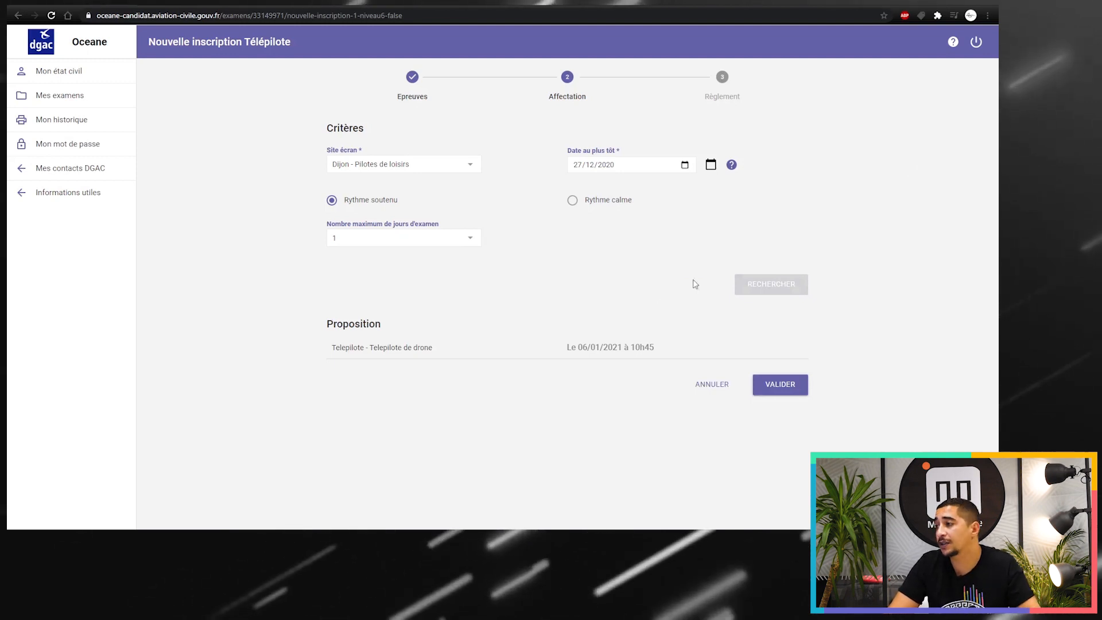
# Step: Check the site's monthly calendar of exam reservations for December 2020 and the following month
pyautogui.click(712, 165)
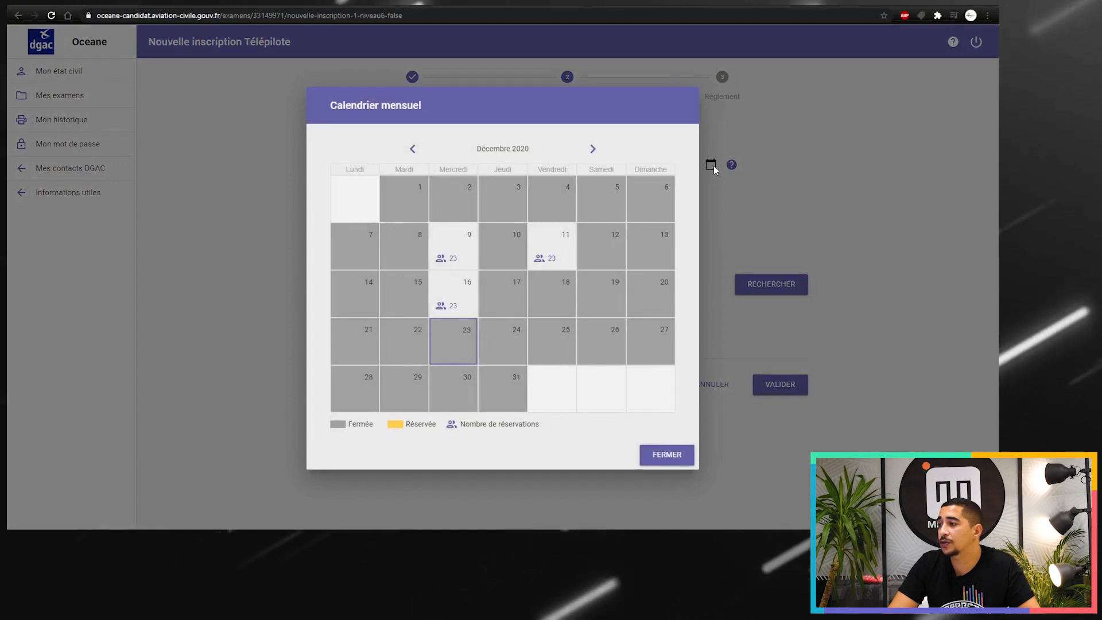
pyautogui.click(593, 150)
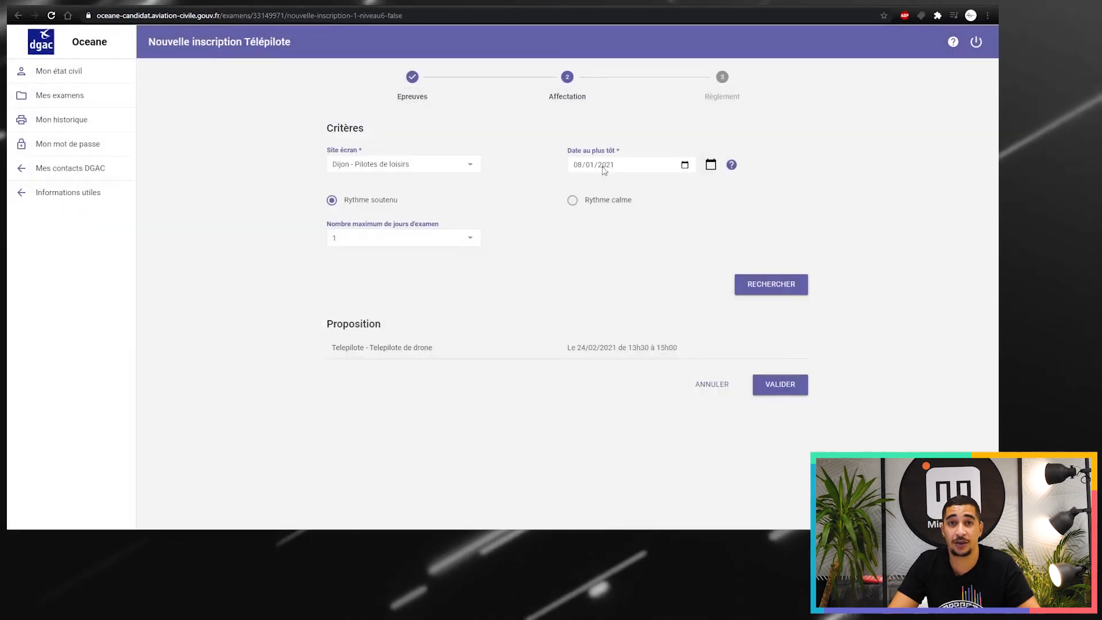
# Step: Search for a Dijon session with earliest date 08/01/2021, and continue the registration to the payment site
pyautogui.click(778, 283)
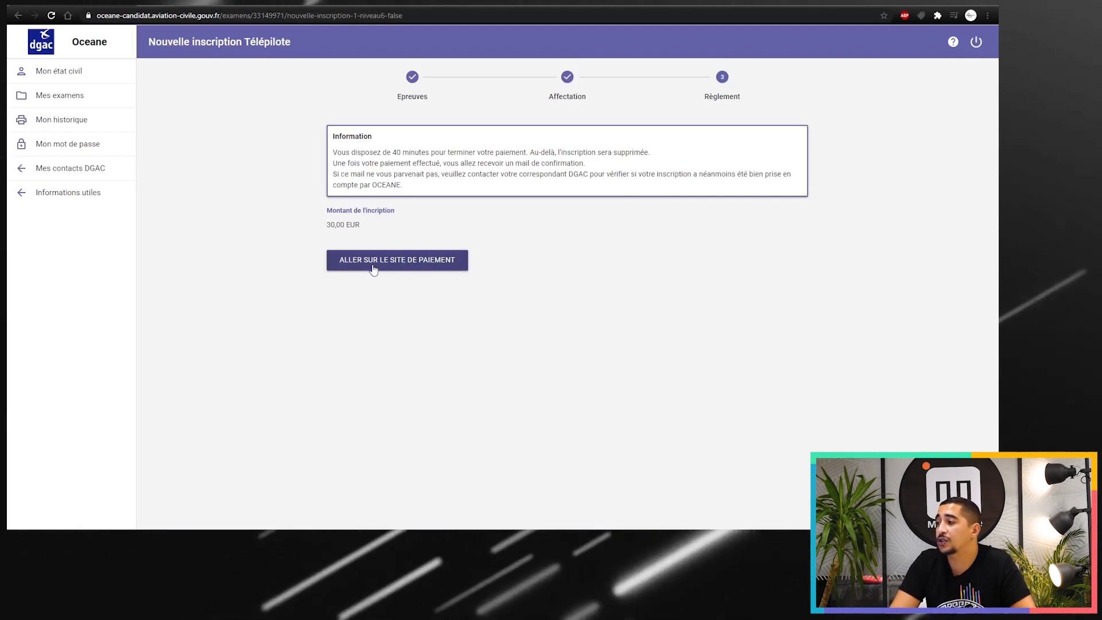
pyautogui.click(373, 267)
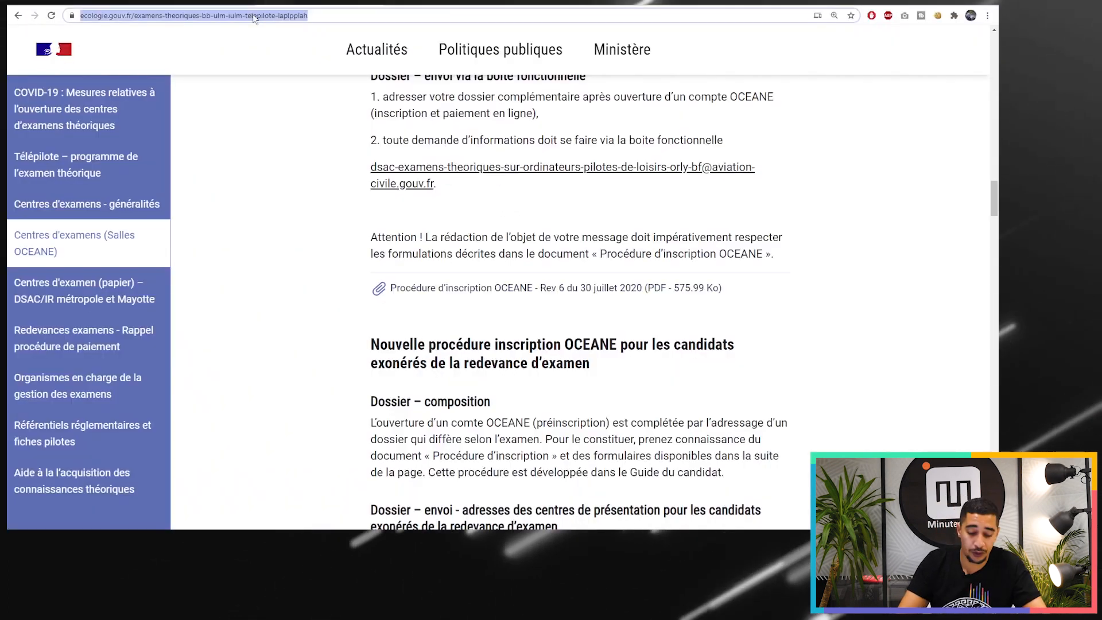
# Step: Return to the help.minutedrone.com article on booking the Télépilote theory exam date
pyautogui.write('help')
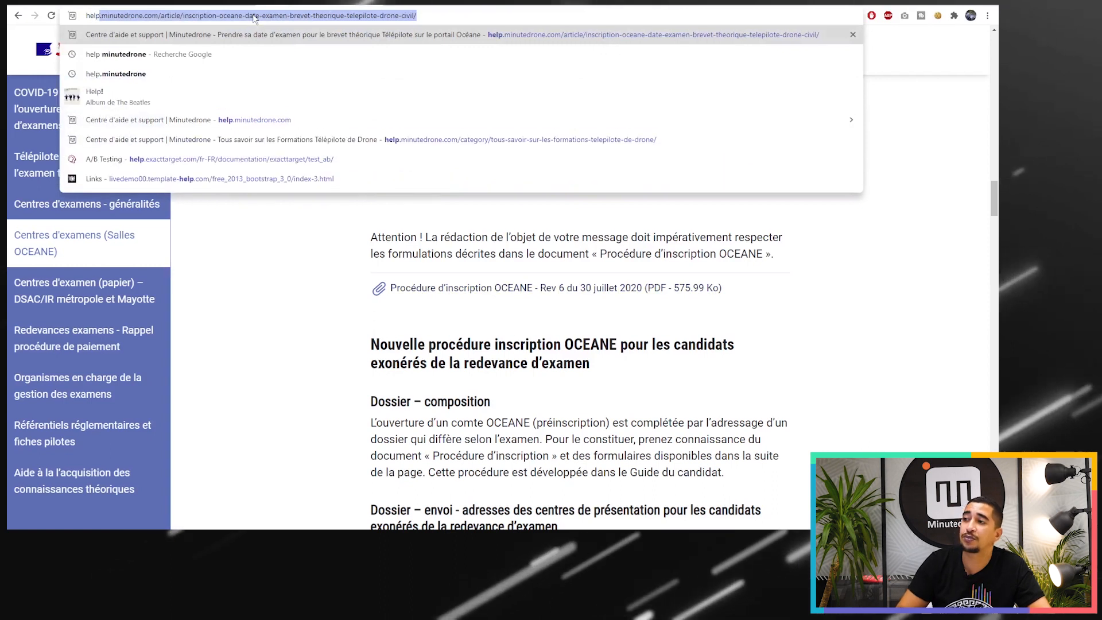
pyautogui.press('Right')
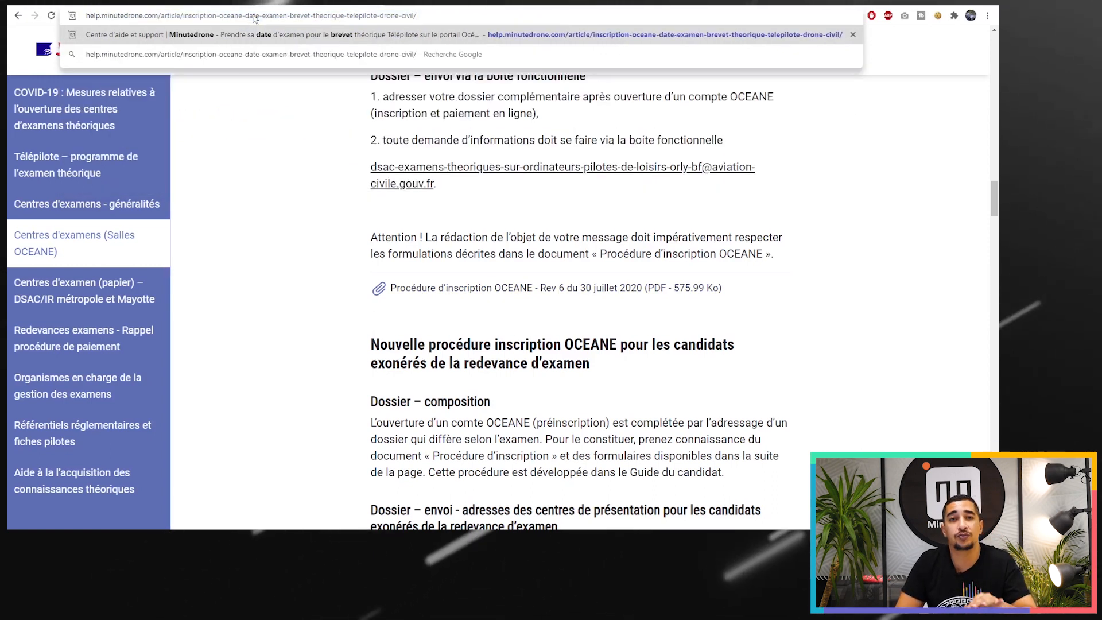
pyautogui.press('Return')
# Step: Read the article's instructions on account creation, payment and the dossier that must be sent by mail after booking
pyautogui.scroll(-5, 488, 76)
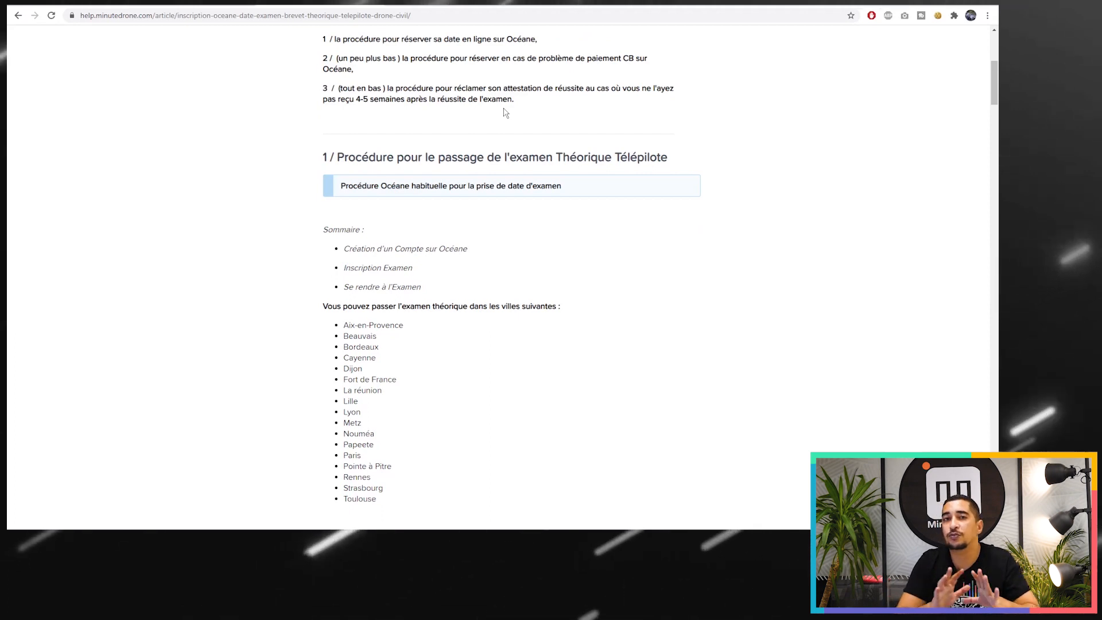
pyautogui.scroll(-20, 505, 113)
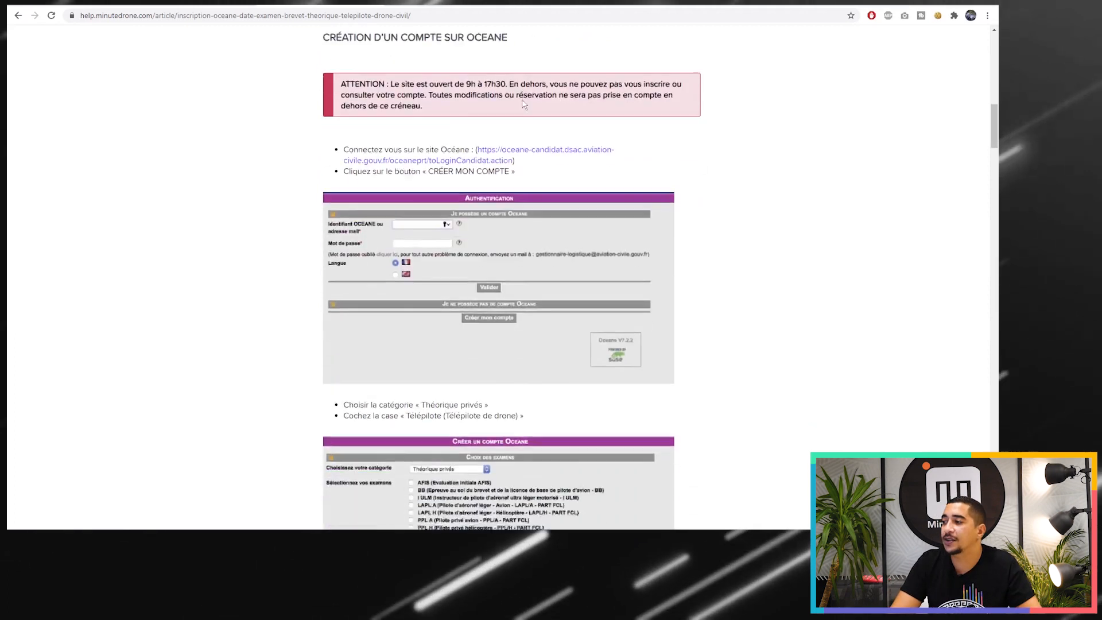
pyautogui.scroll(-20, 531, 98)
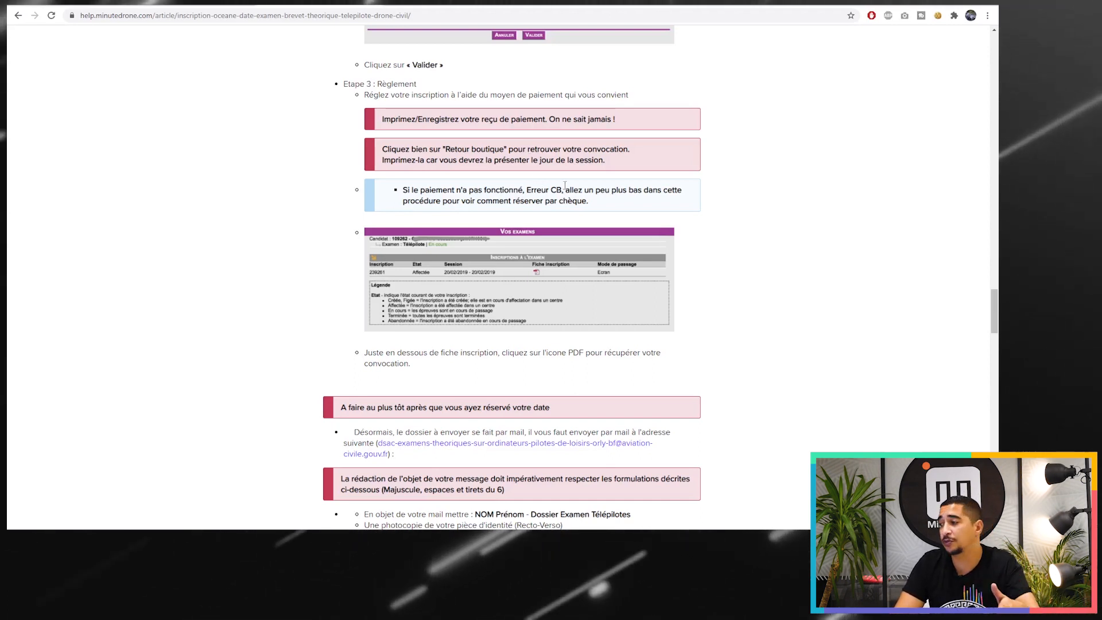
pyautogui.scroll(-5, 564, 176)
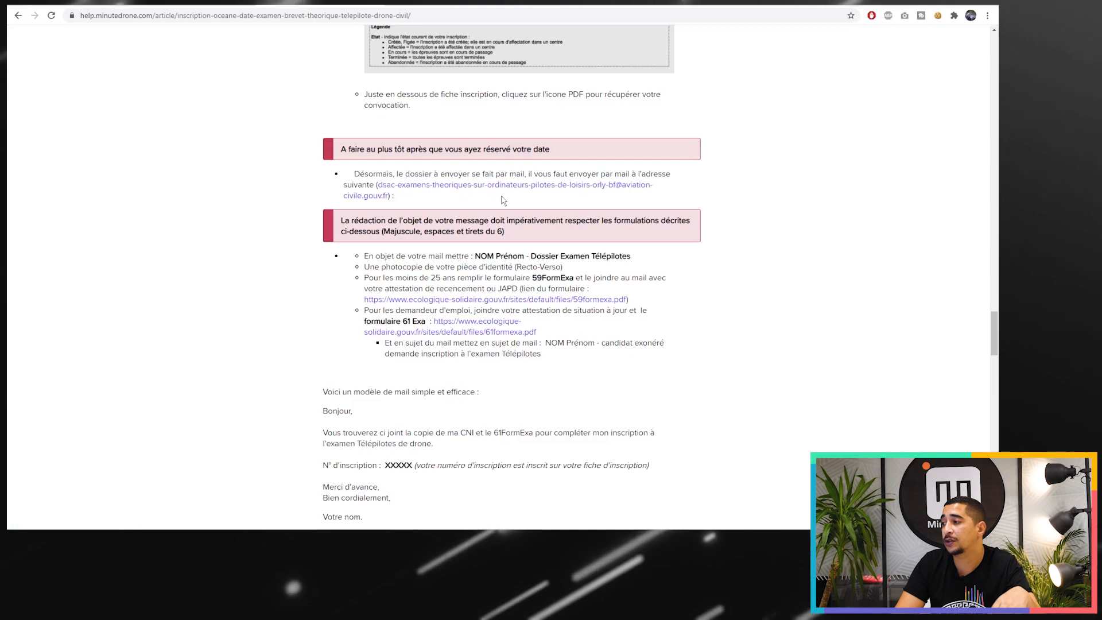
pyautogui.scroll(-2, 474, 203)
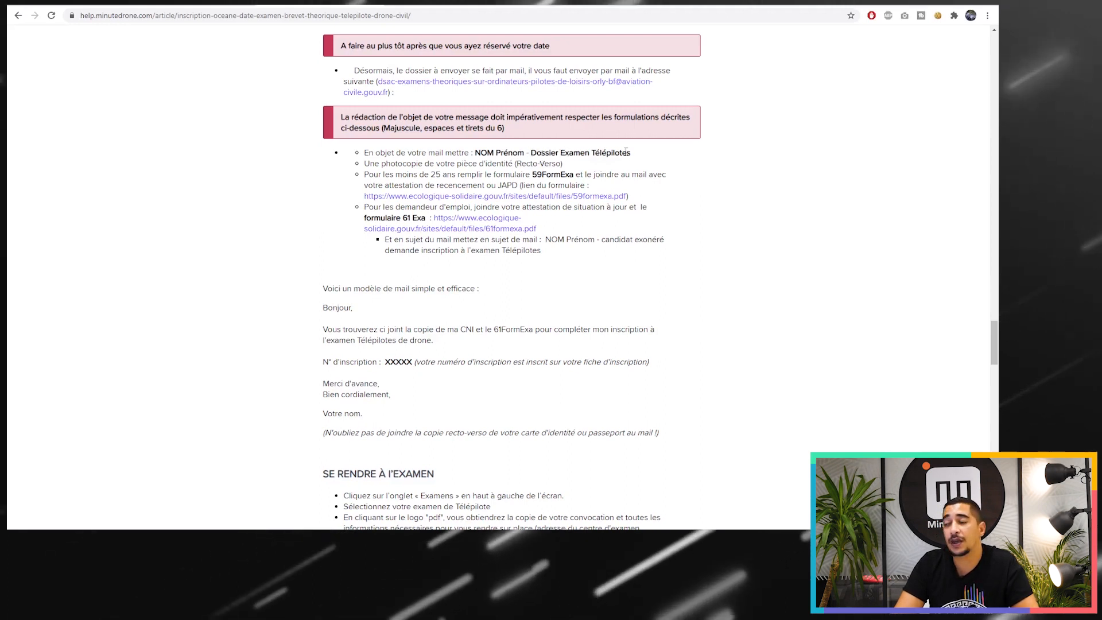
# Step: Highlight the required mail subject "NOM Prénom - Dossier Examen Télépilotes" and the model mail text in the article
pyautogui.moveTo(522, 153); pyautogui.dragTo(477, 153)
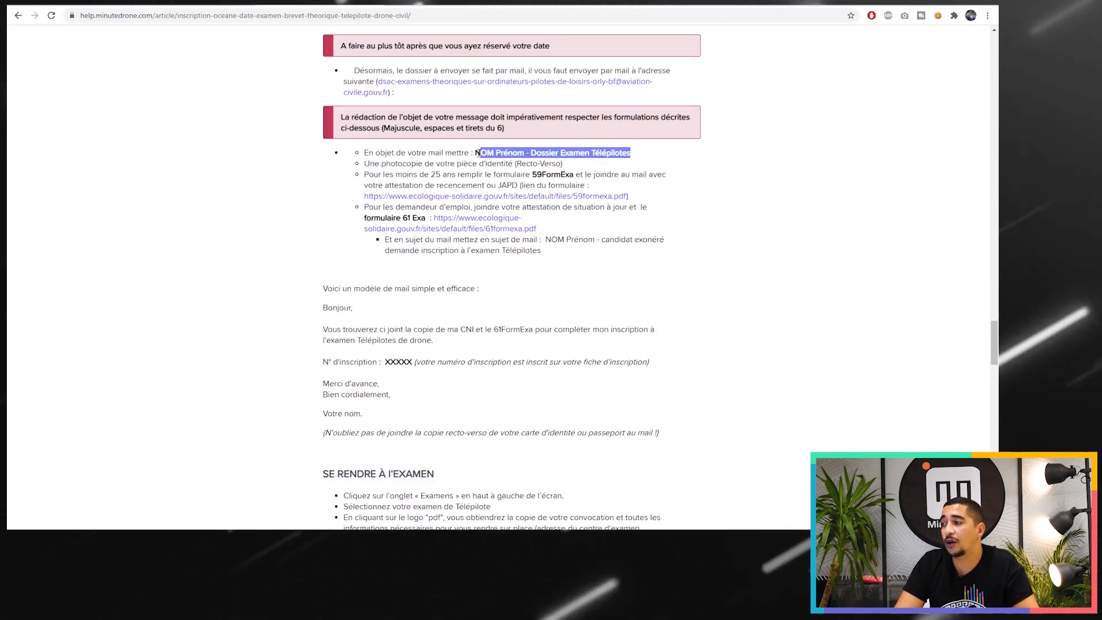
pyautogui.click(560, 155)
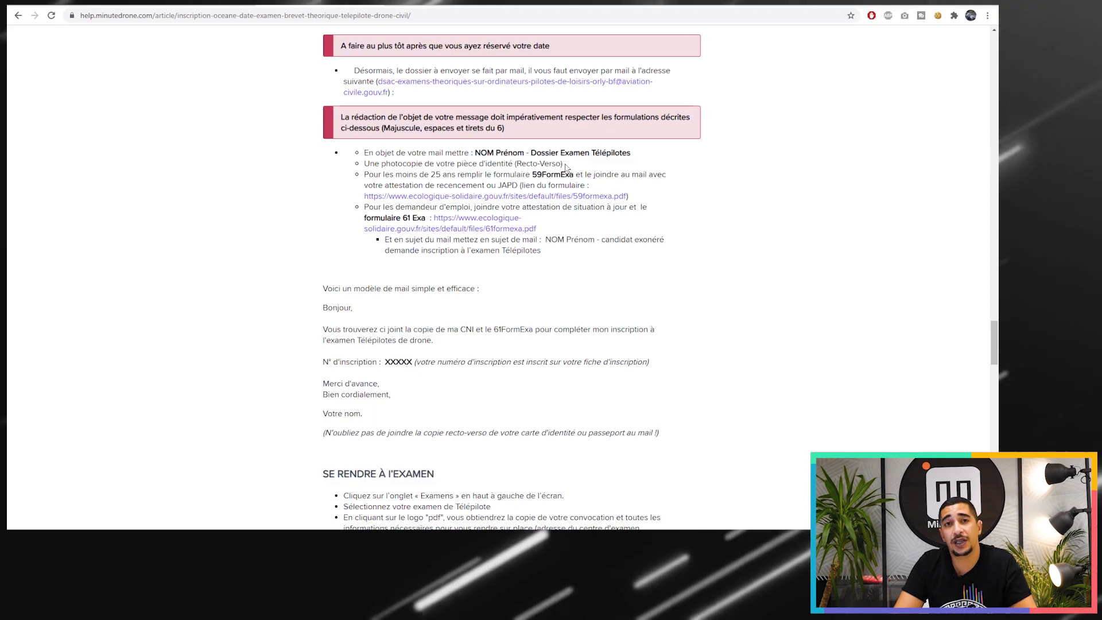
pyautogui.scroll(-3, 565, 168)
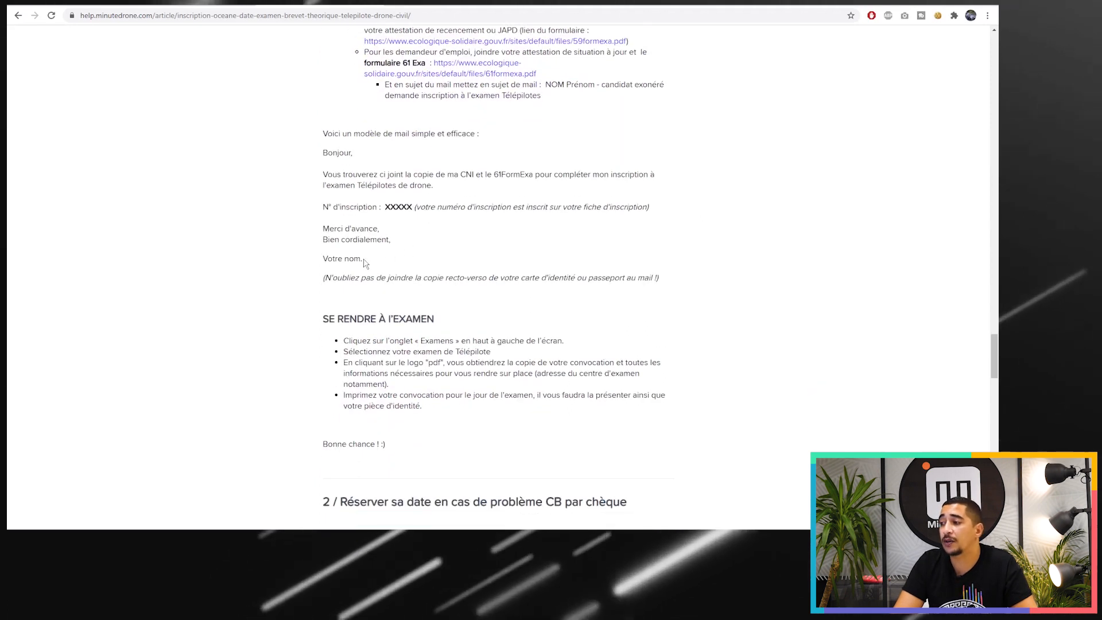
pyautogui.moveTo(363, 259); pyautogui.dragTo(333, 168)
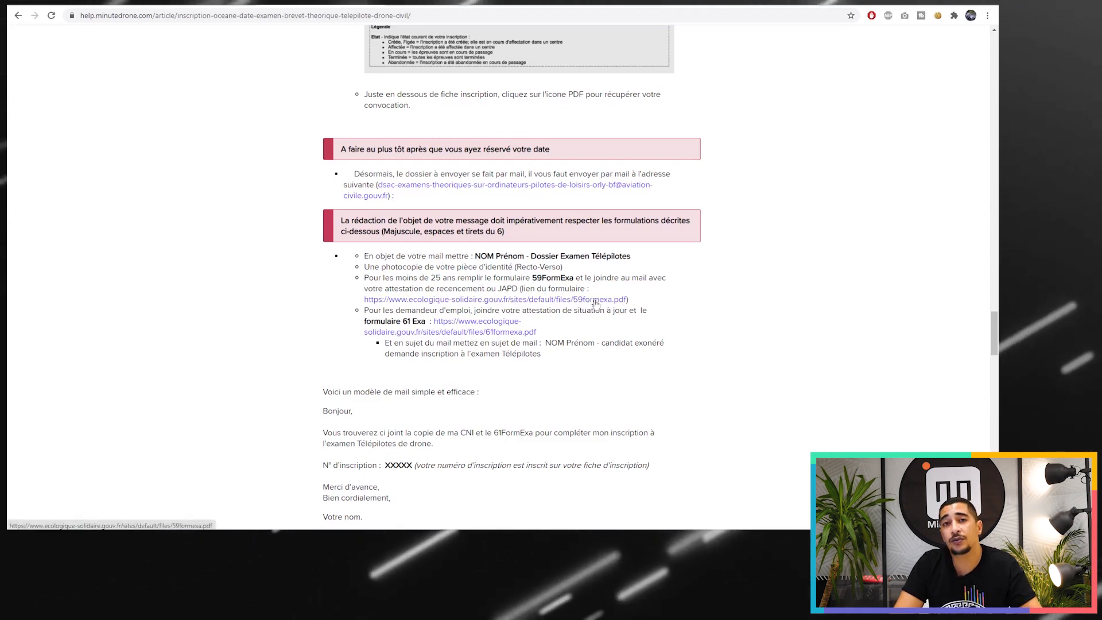
# Step: Open the linked 59FormExa PDF for candidates under 25 and review its fields down to the signature section
pyautogui.click(510, 299)
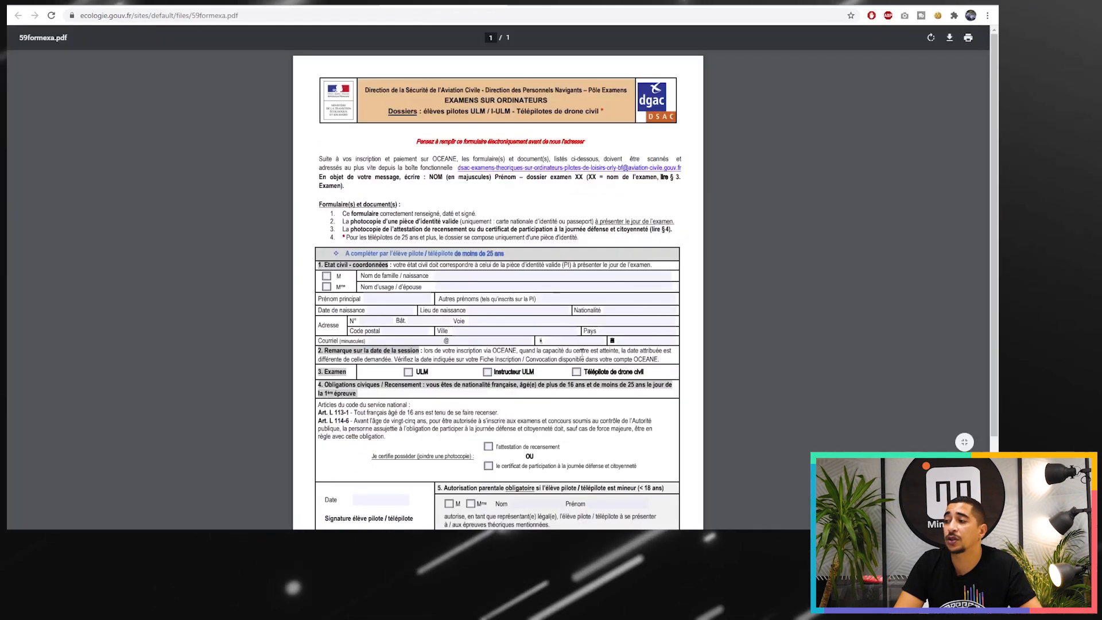
pyautogui.scroll(-2, 493, 275)
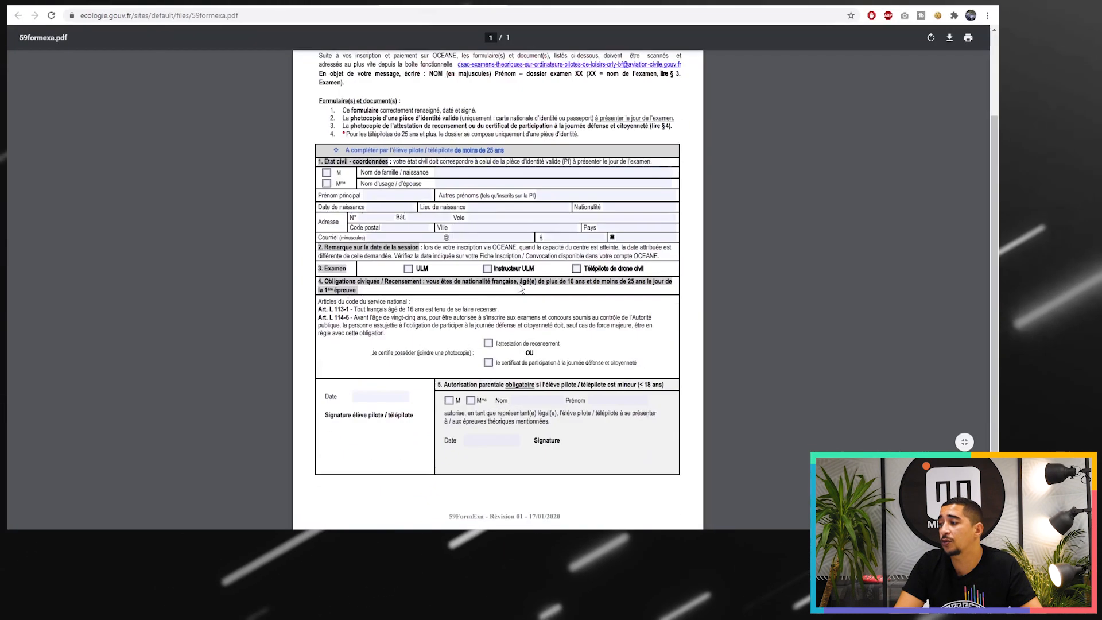
# Step: Mark "Télépilote de drone civil" and "l'attestation de recensement" on the 59FormExa form, and return to the help article
pyautogui.click(576, 268)
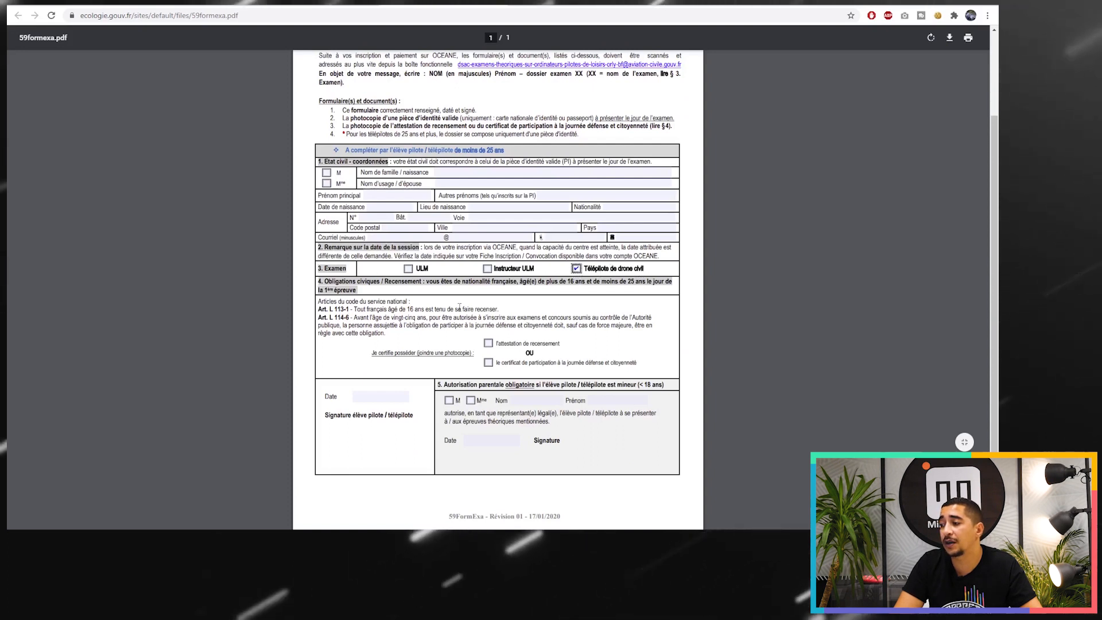
pyautogui.click(488, 343)
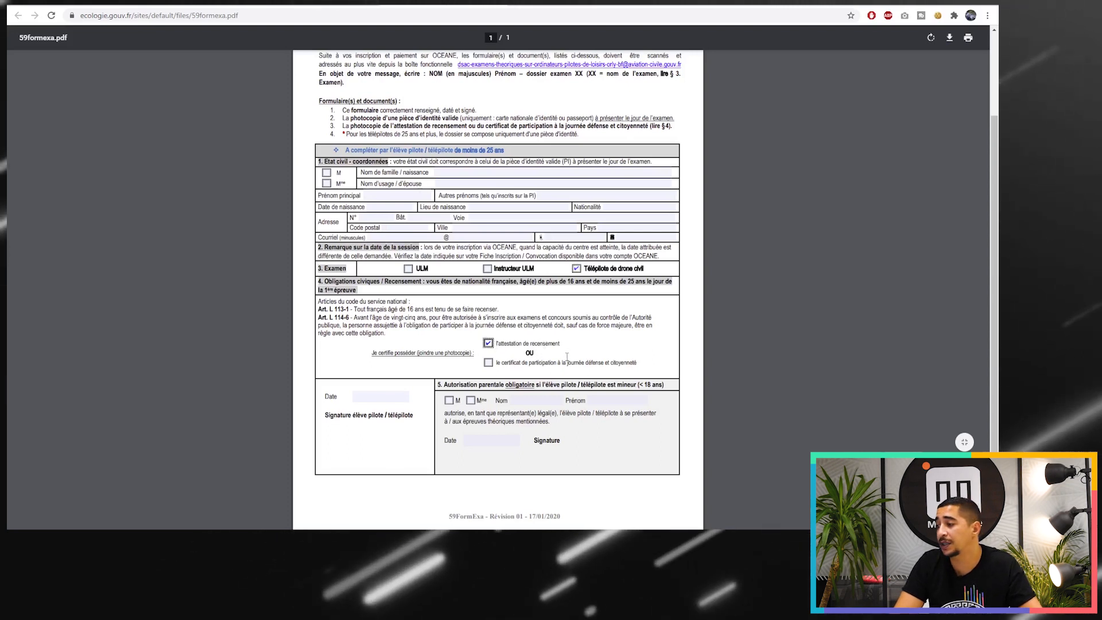
pyautogui.scroll(-1, 170, 117)
pyautogui.click(172, 2)
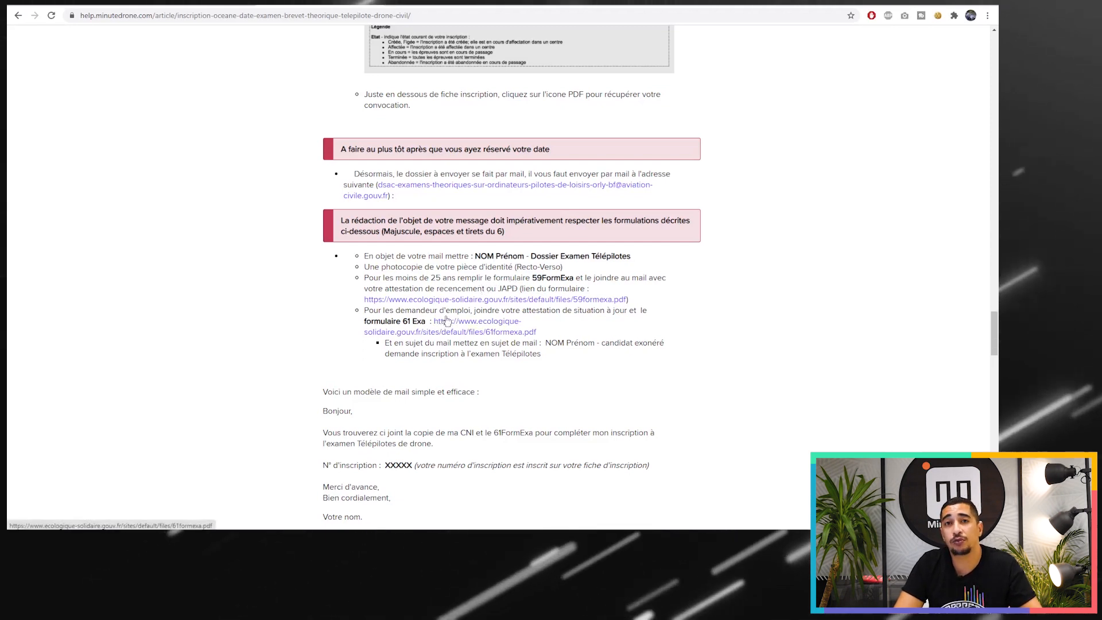
# Step: Open the linked 61FormExa form for job seekers, mark "Télépilote de drone civil" as the exam, and close the form after reviewing it
pyautogui.click(516, 331)
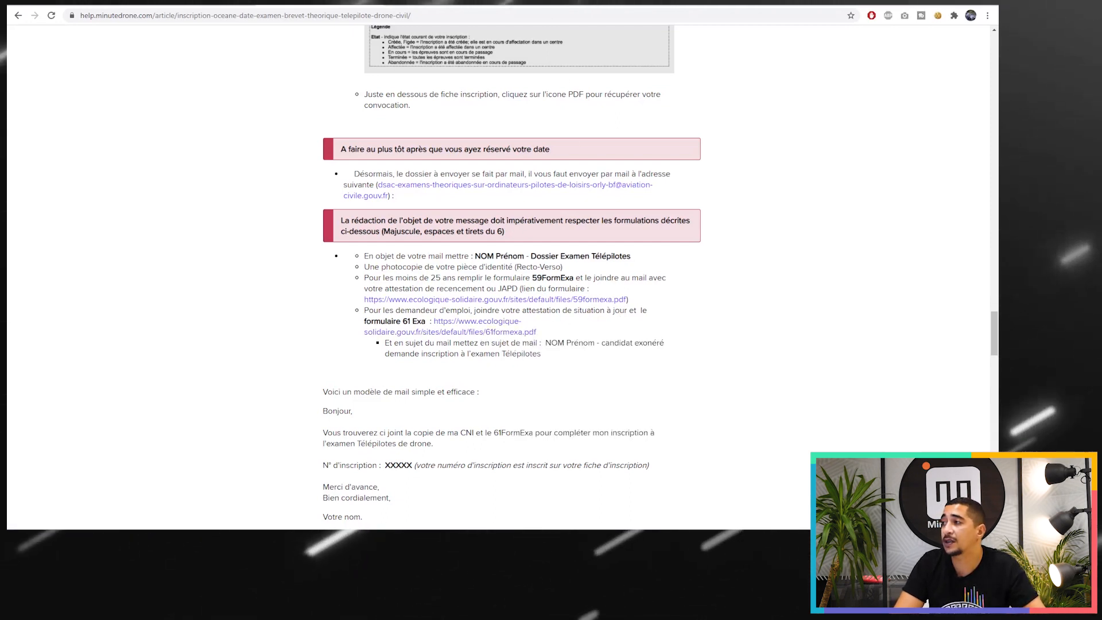
pyautogui.scroll(-1, 528, 168)
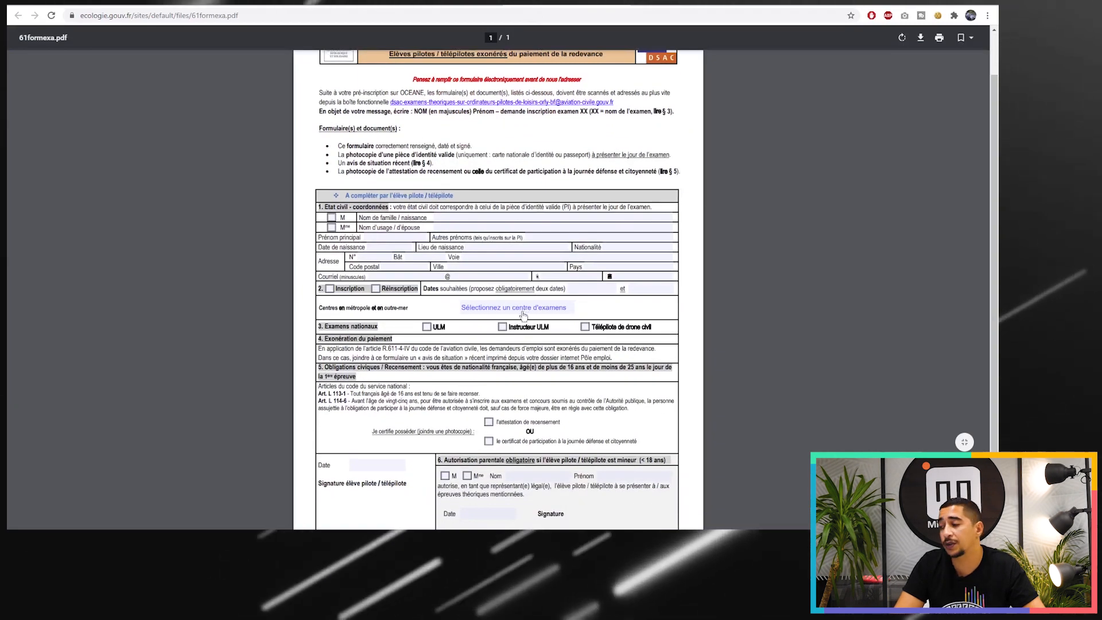
pyautogui.click(585, 327)
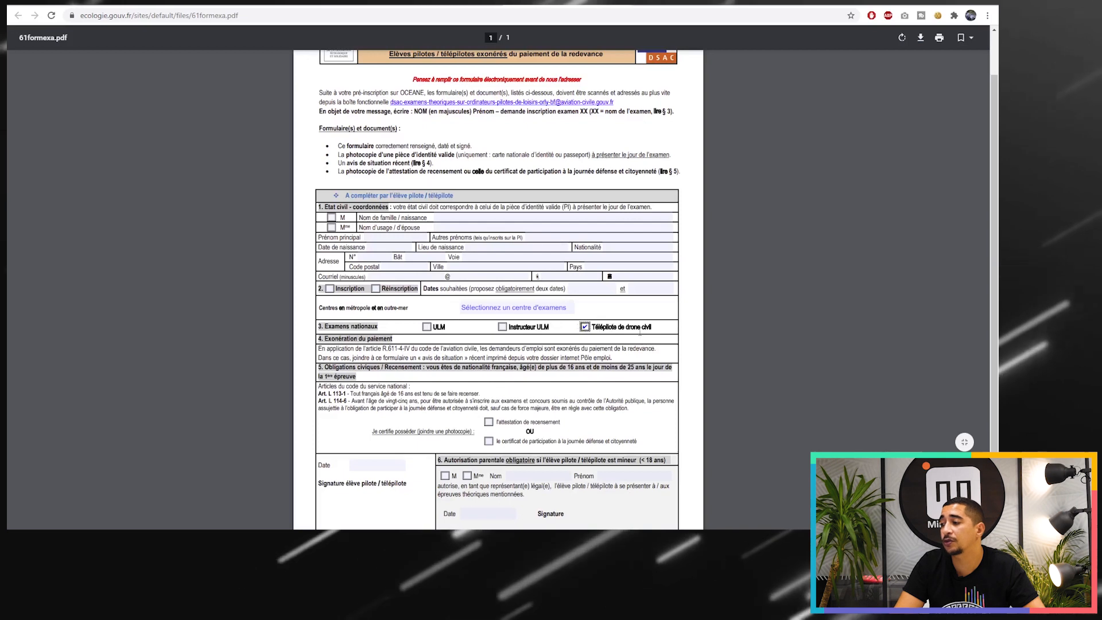
pyautogui.scroll(-1, 532, 241)
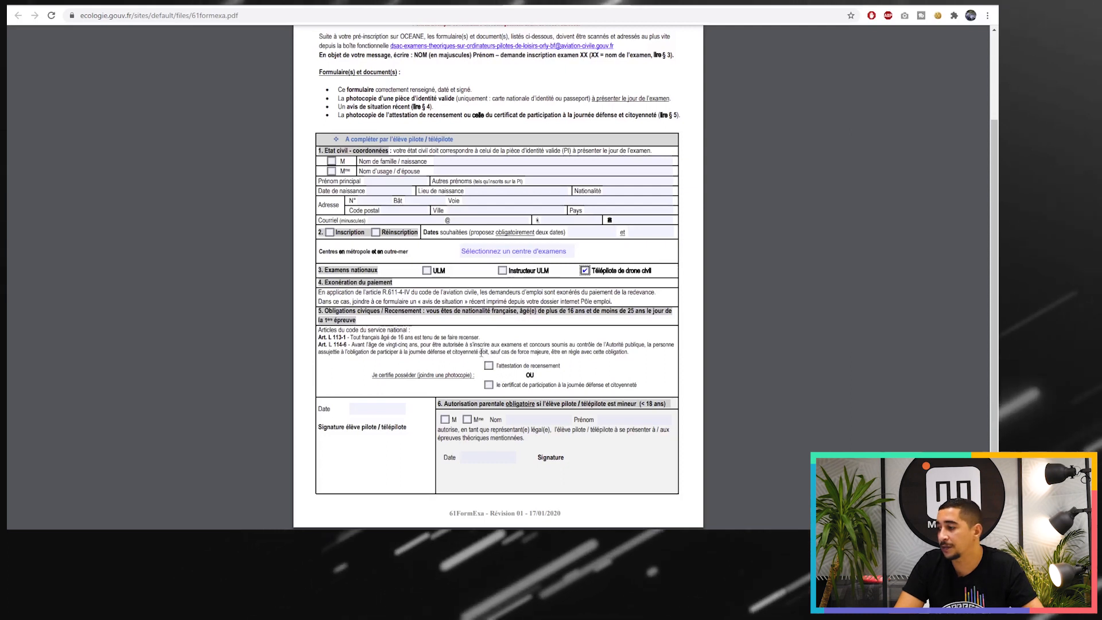
pyautogui.scroll(5, 537, 220)
pyautogui.hotkey('ctrl', 'w')
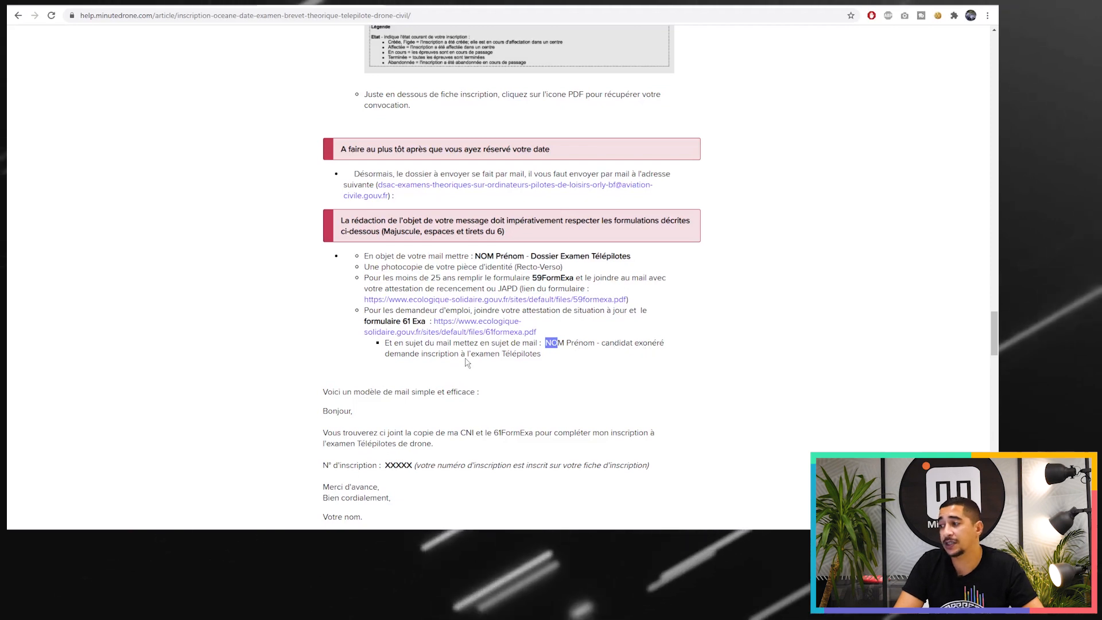
# Step: Review the article's model mail and the list of documents required for the exam dossier
pyautogui.scroll(-2, 475, 374)
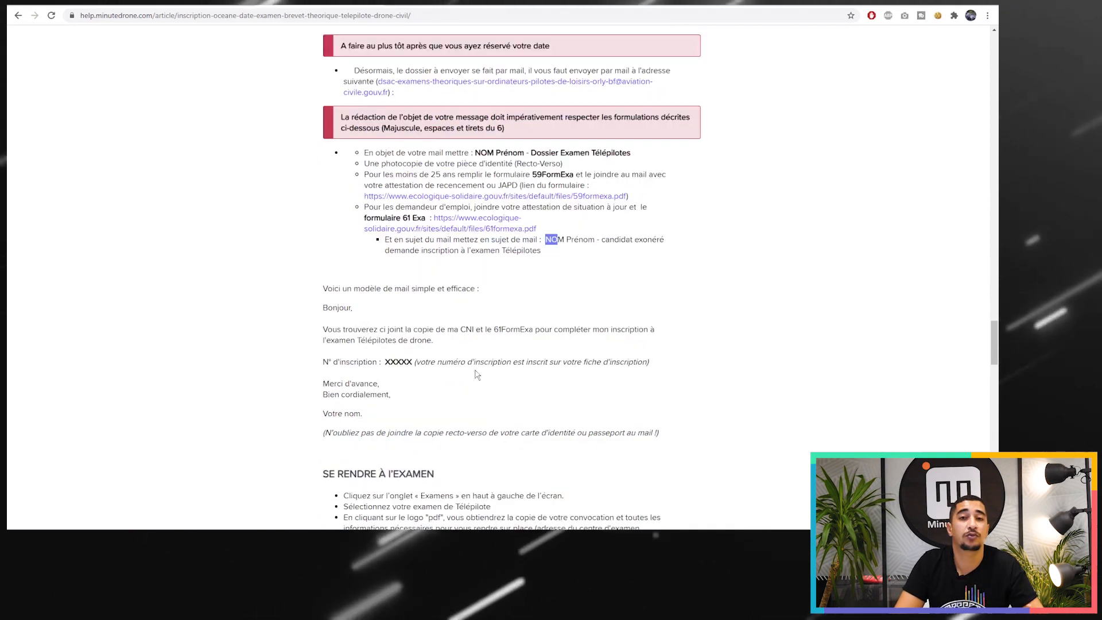
pyautogui.scroll(2, 532, 200)
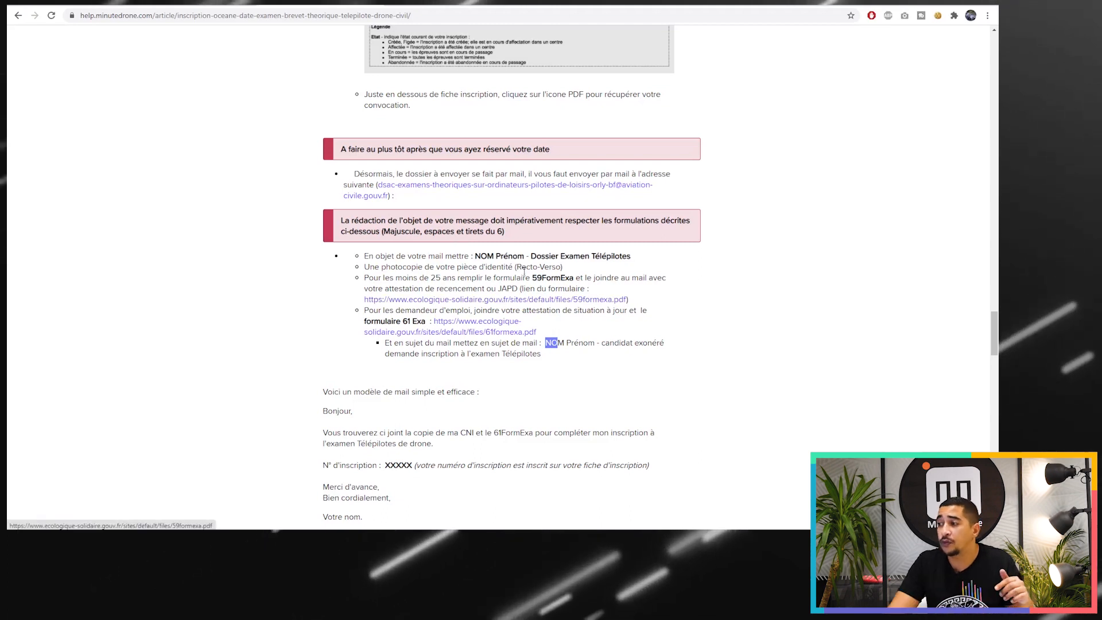
pyautogui.scroll(4, 491, 188)
# Step: Read section 3 on requesting an attestation not received within 4-5 weeks, covering the mail subject, body and attachments
pyautogui.scroll(-20, 491, 188)
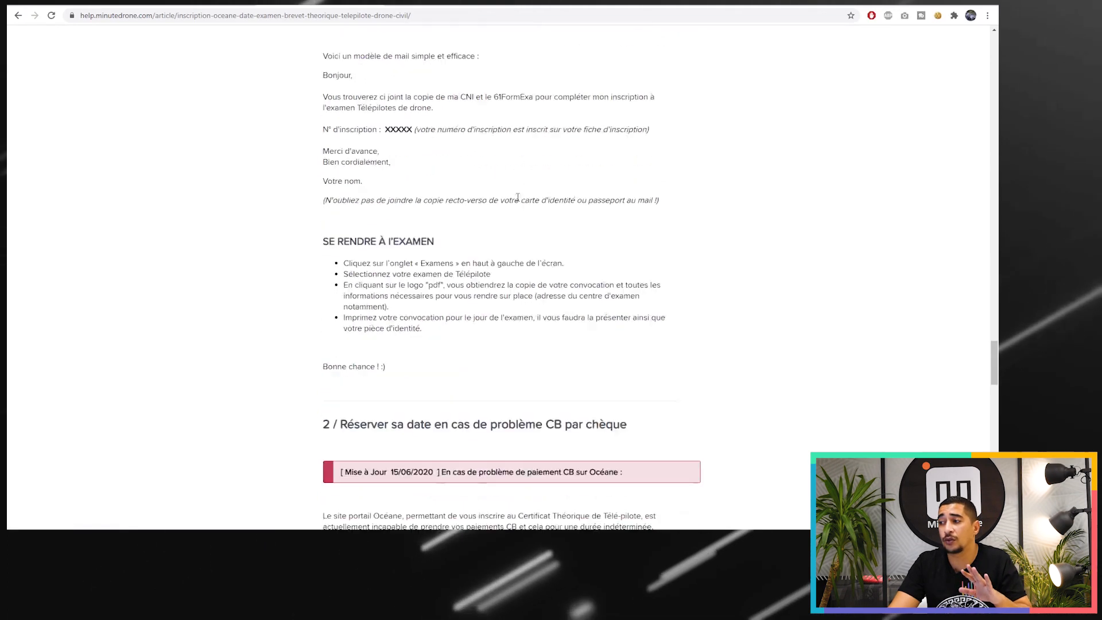
pyautogui.scroll(-6, 520, 199)
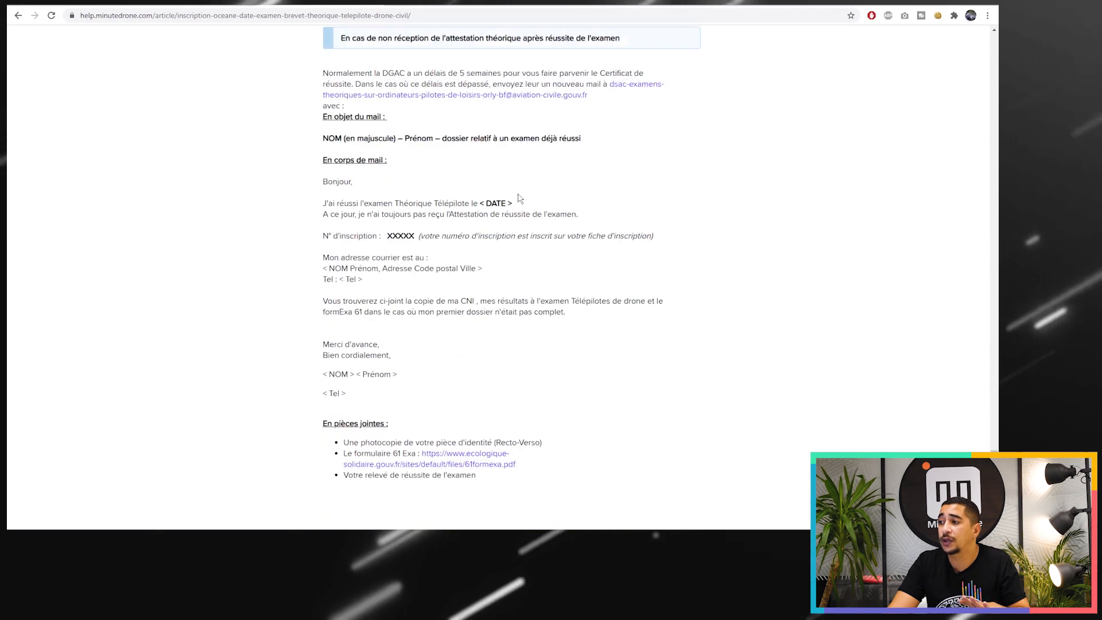
pyautogui.scroll(2, 520, 198)
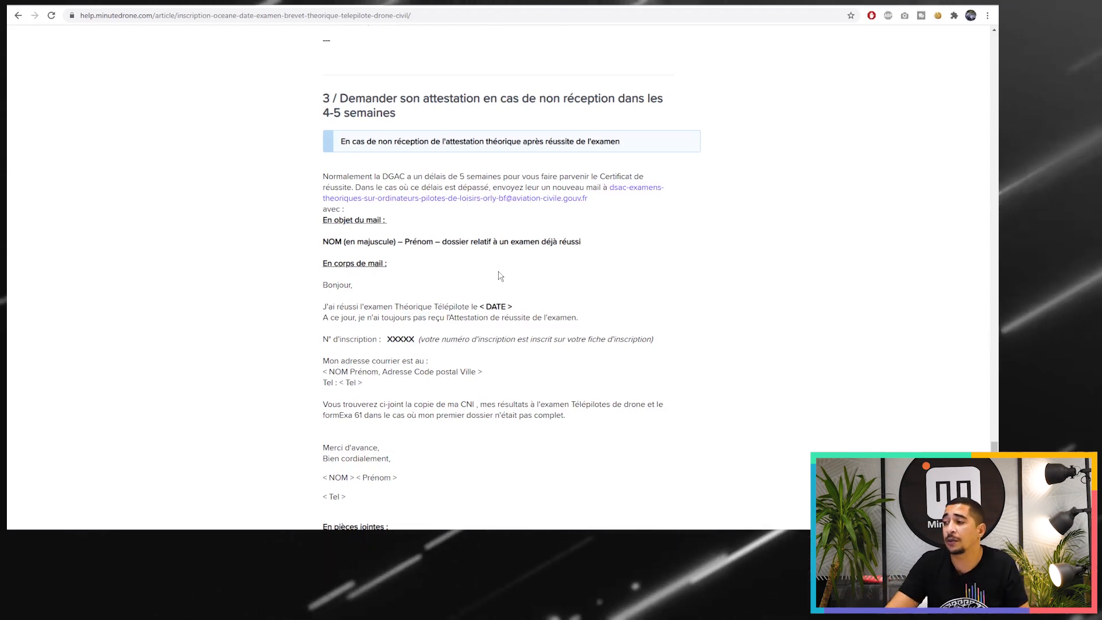
pyautogui.doubleClick(469, 241)
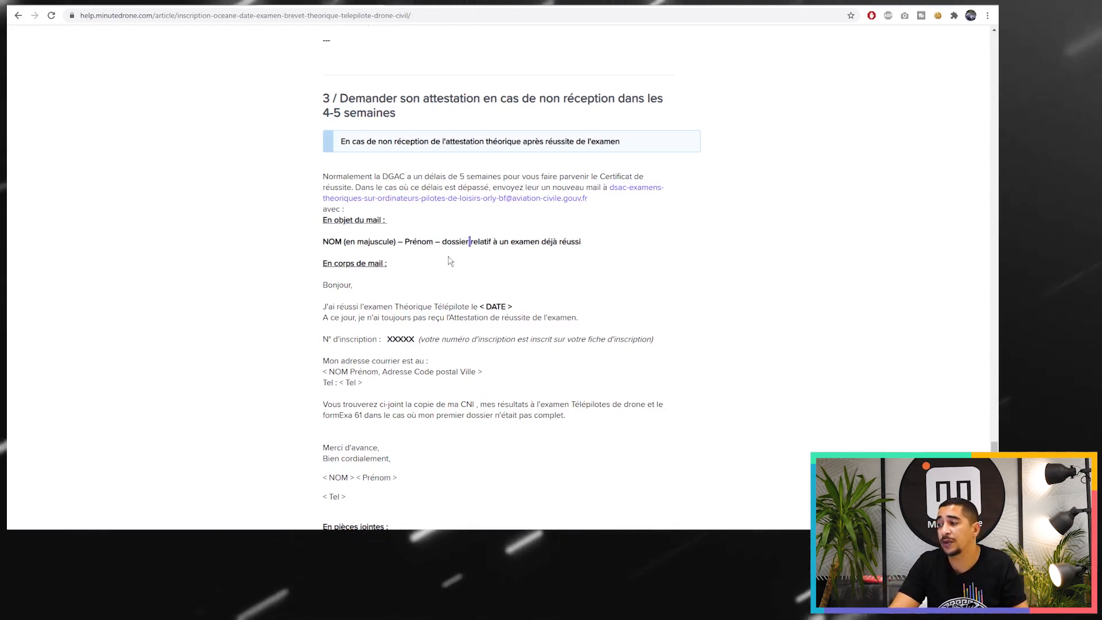
pyautogui.click(451, 261)
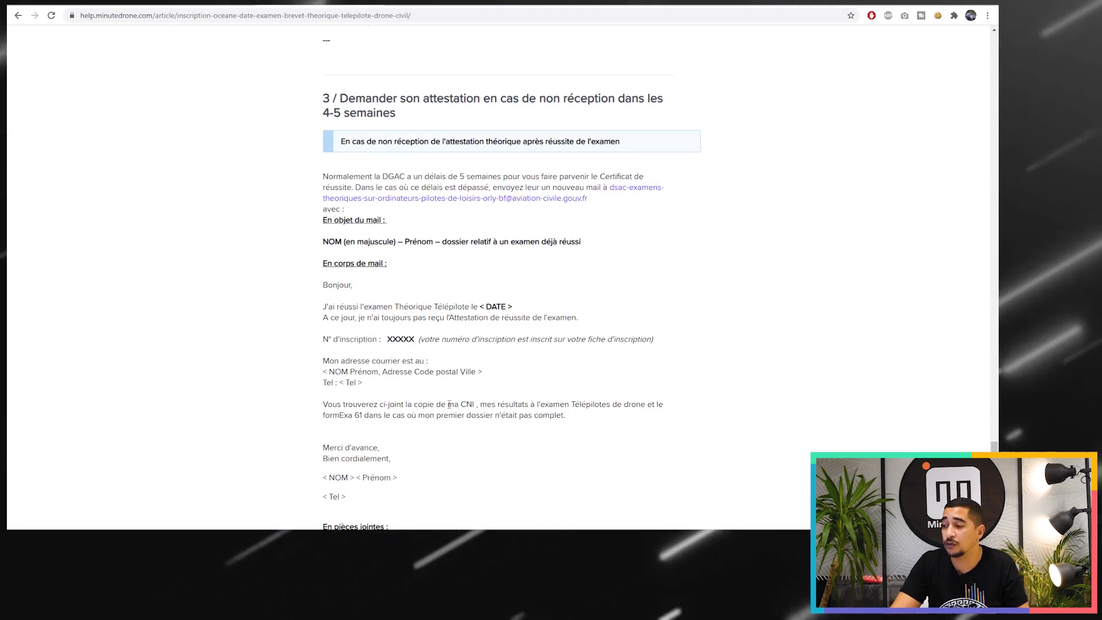
pyautogui.scroll(-3, 445, 361)
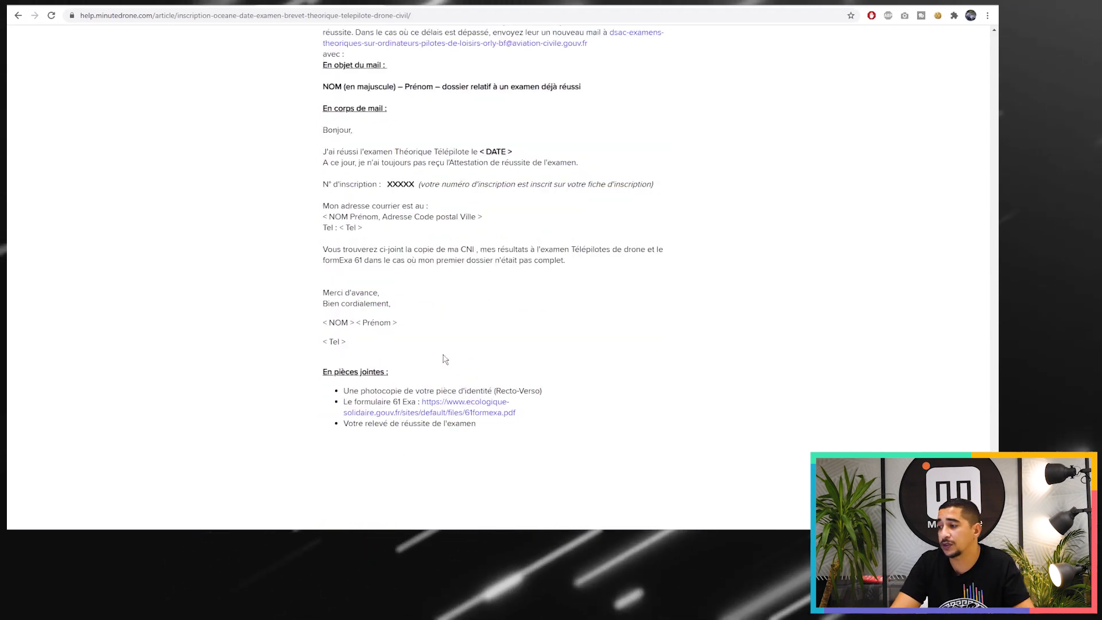